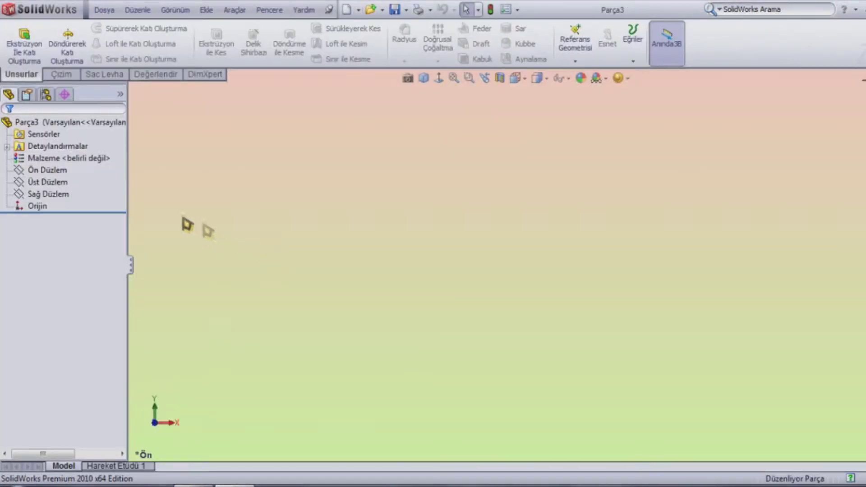
- Sketch a 30 mm radius circle centred at the origin on the top plane
click(36, 183)
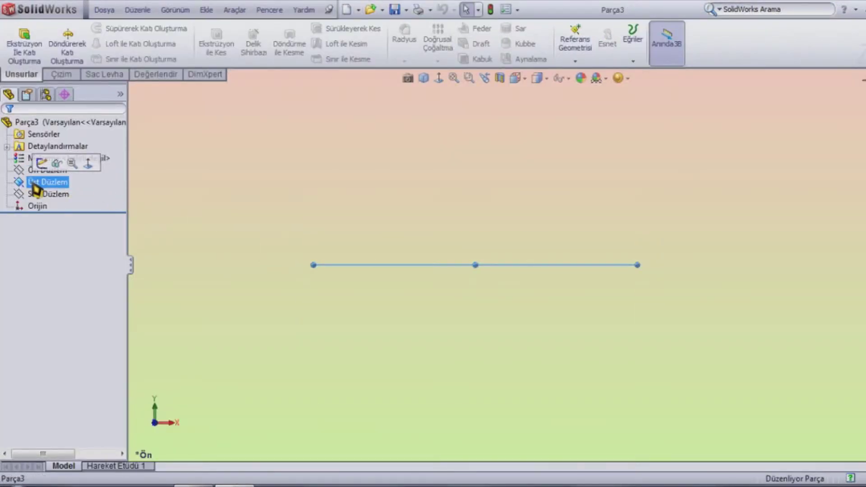
click(61, 75)
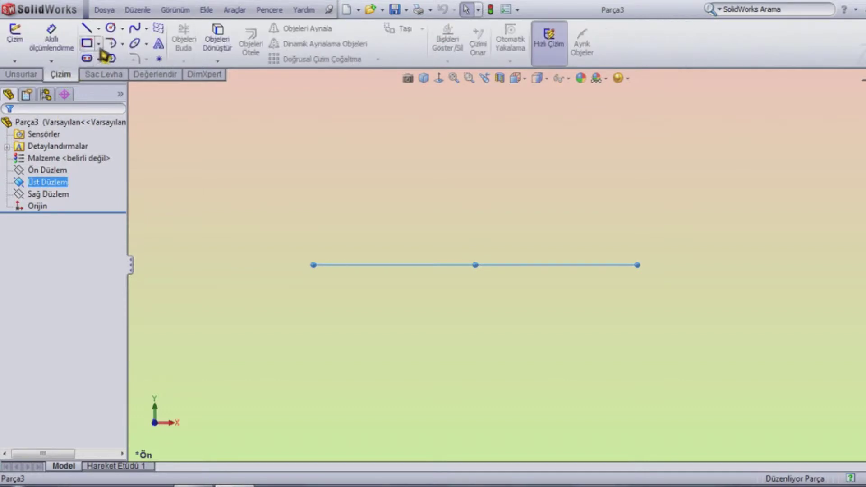
click(111, 28)
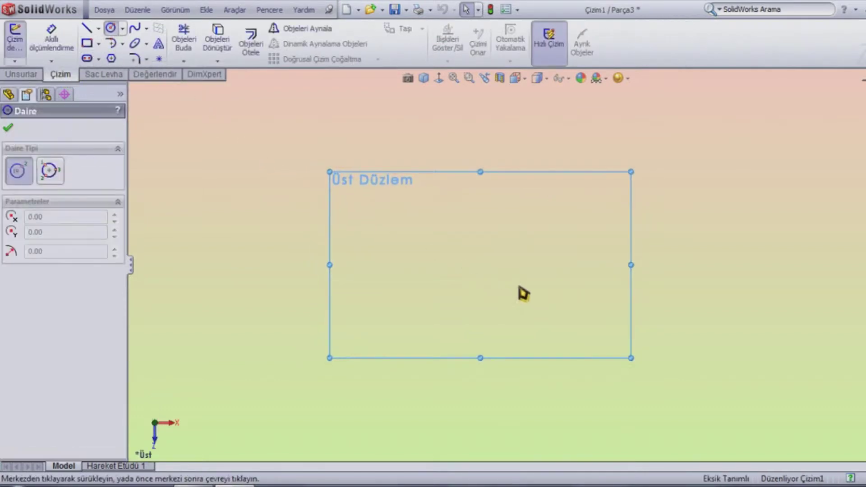
click(517, 265)
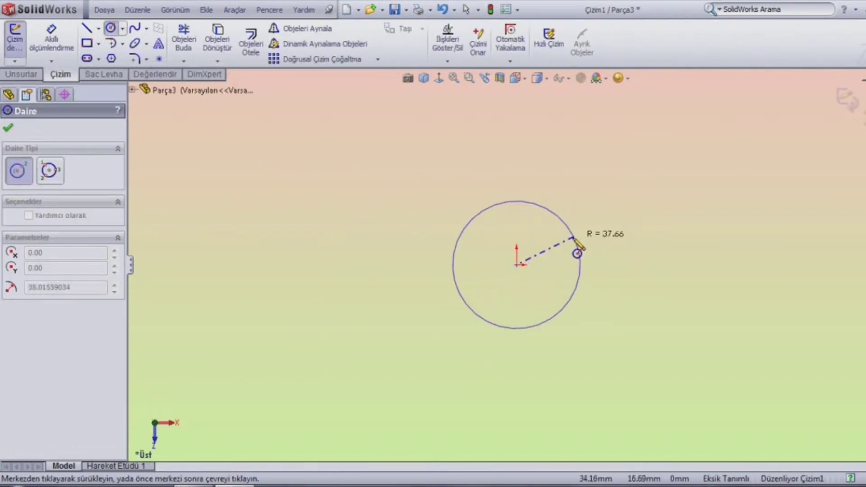
click(580, 242)
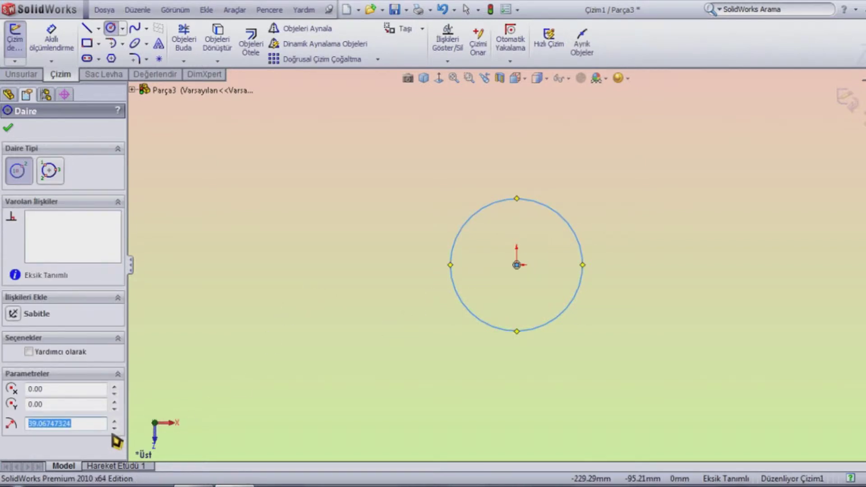
text(30)
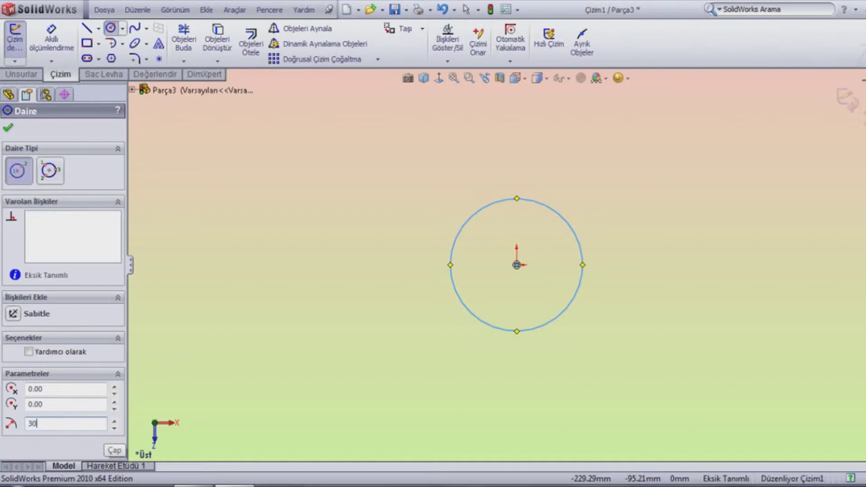
key(Return)
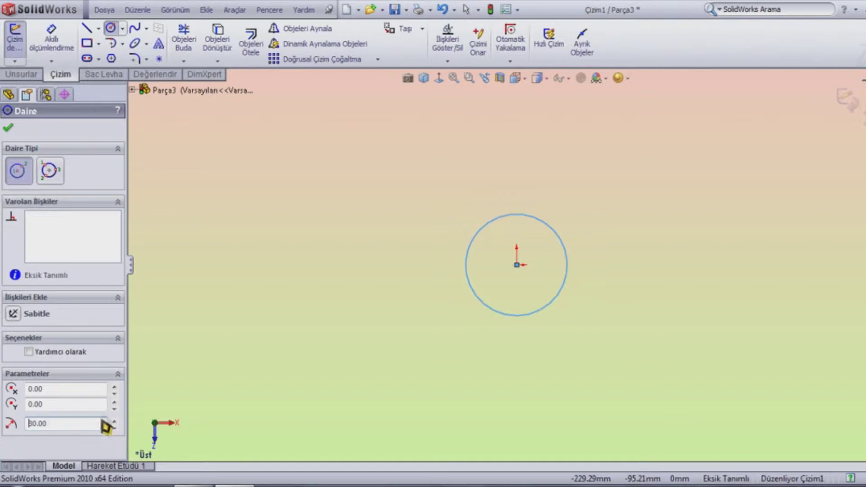
click(8, 129)
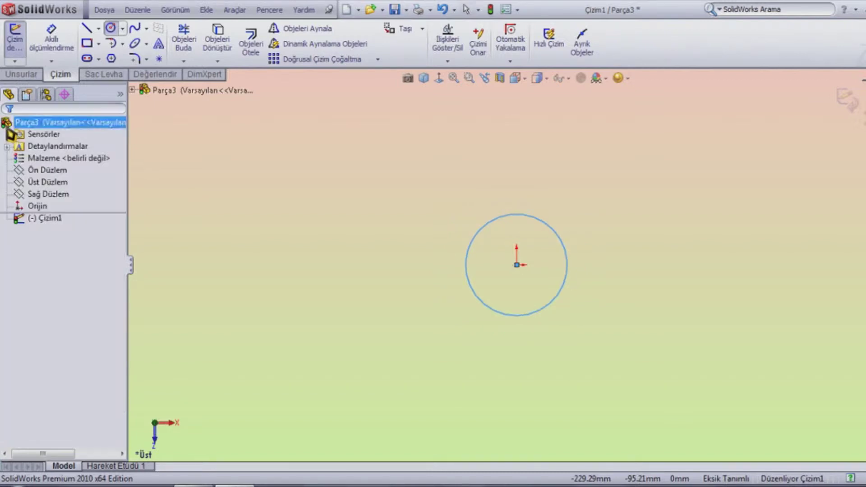
- Extrude the circle 30 mm into a solid cylinder
click(27, 76)
click(24, 45)
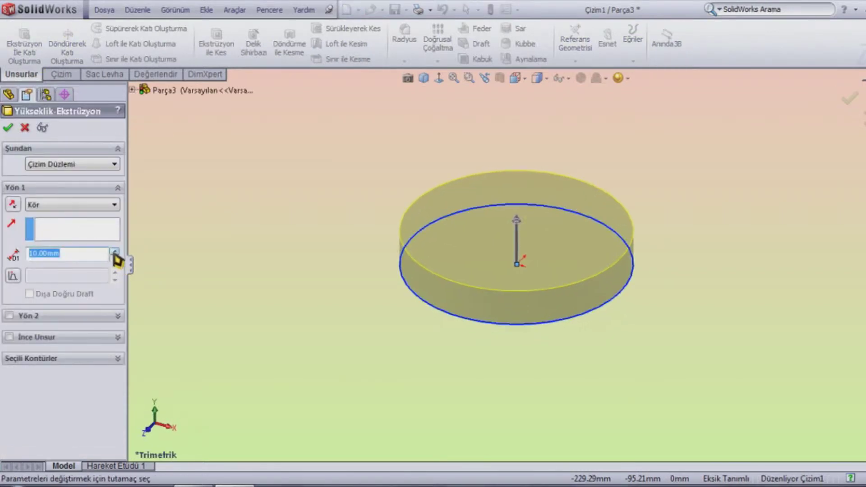
click(115, 252)
click(115, 252)
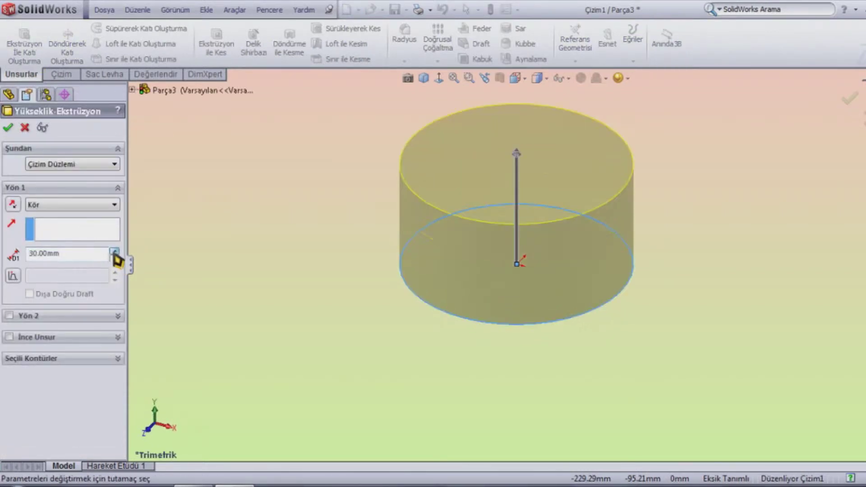
click(10, 128)
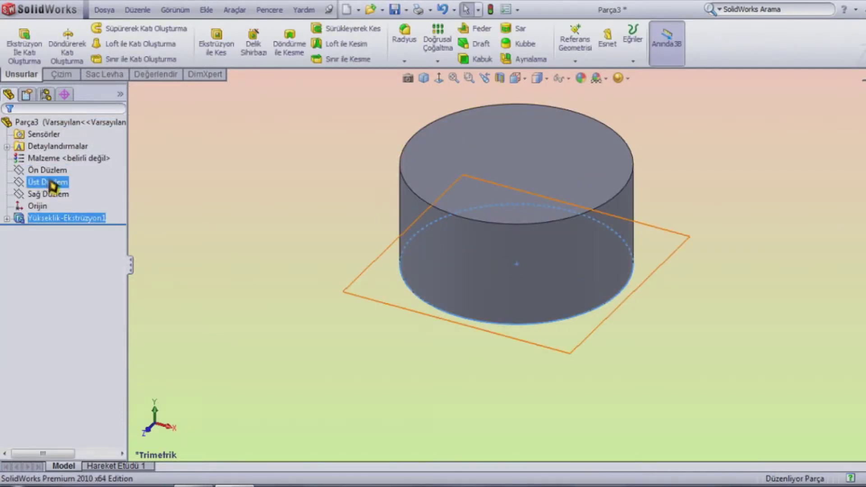
click(52, 172)
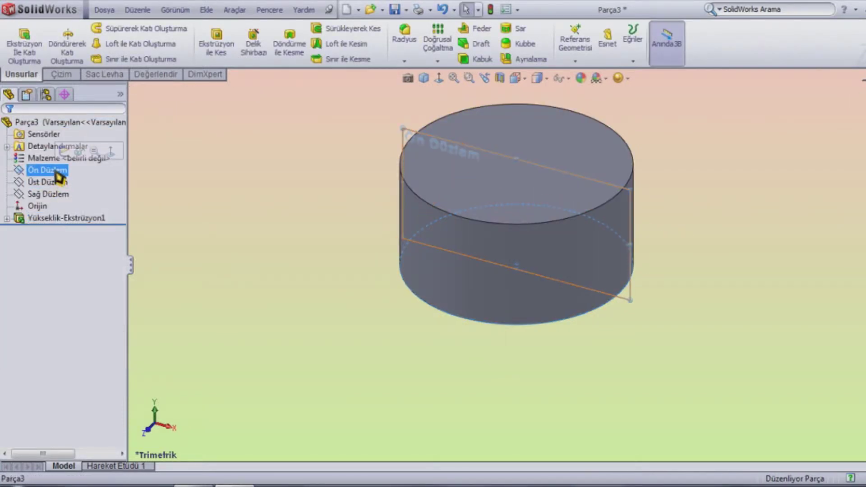
- Turn the view normal to the front plane and zoom in on the cylinder
click(110, 152)
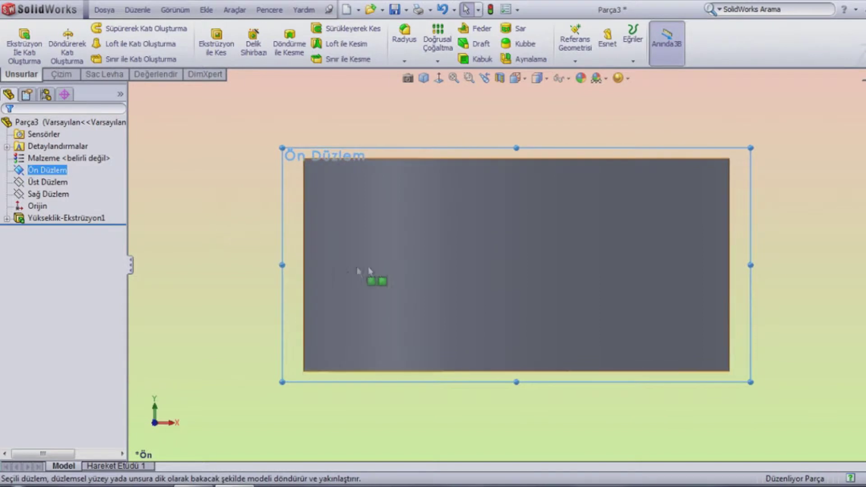
scroll(367, 266, up, 2)
scroll(600, 260, down, 3)
scroll(676, 244, down, 2)
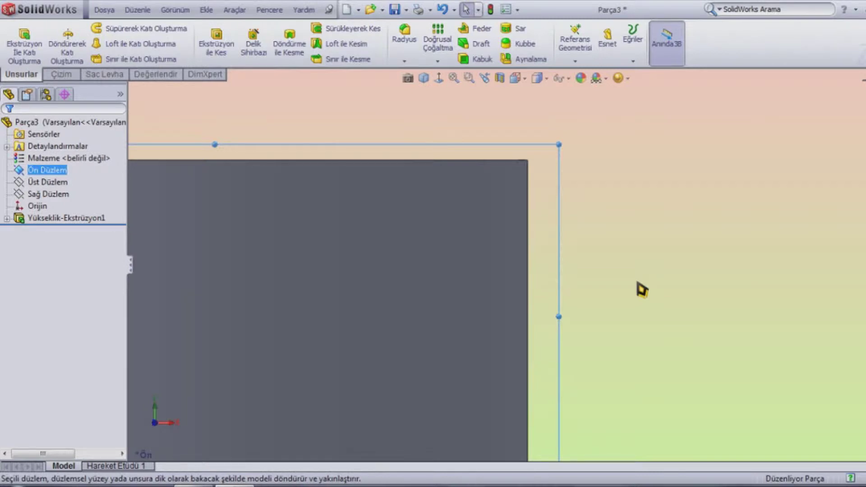
scroll(641, 289, up, 1)
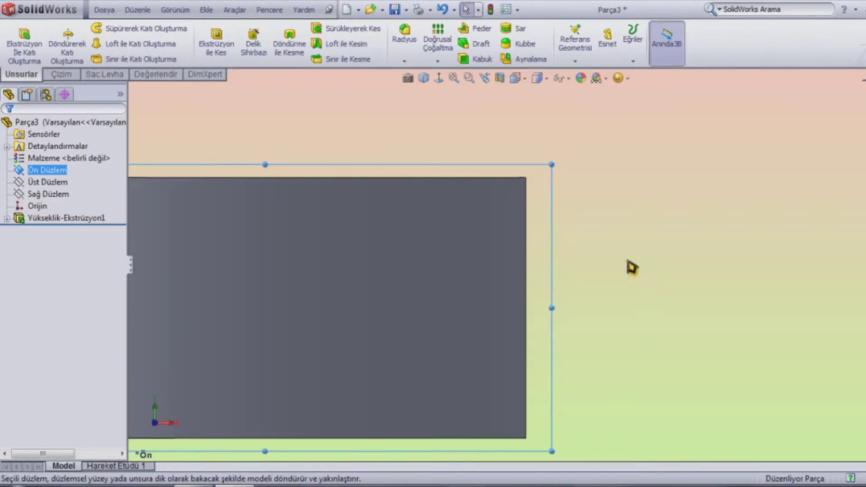
click(69, 76)
click(86, 44)
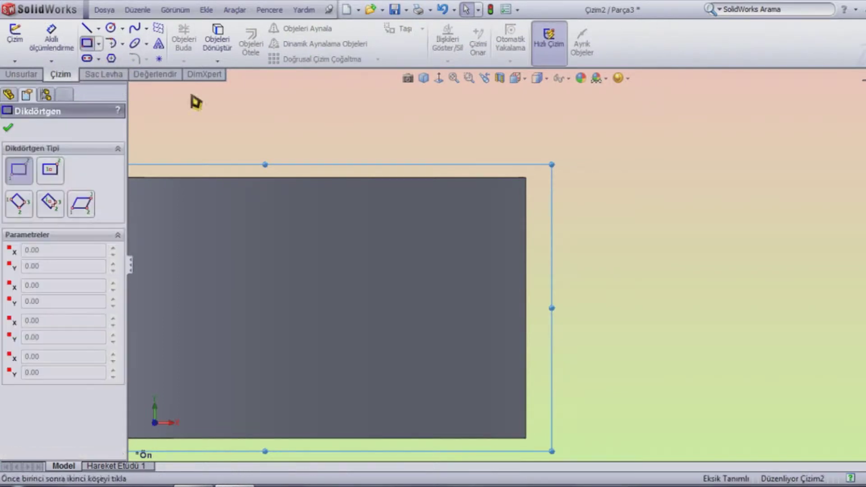
- Draw a rectangle from the cylinder's top-right corner and dimension its top edge to 110
click(513, 180)
key(z)
key(z)
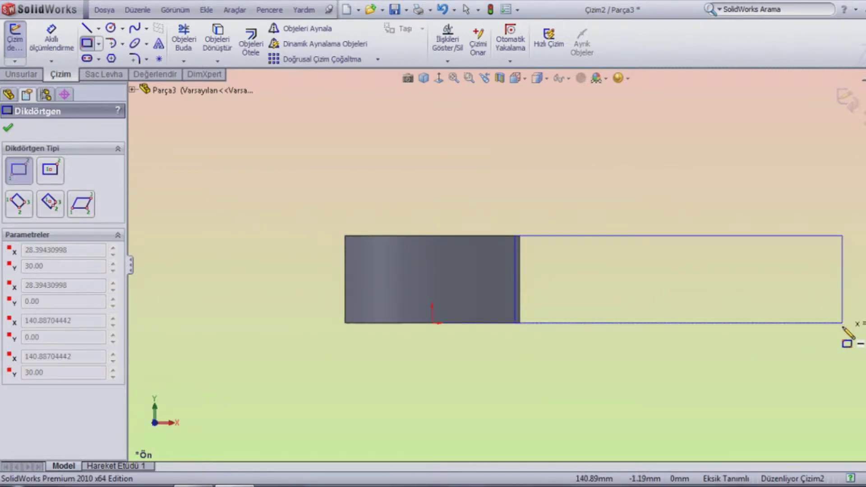
click(842, 323)
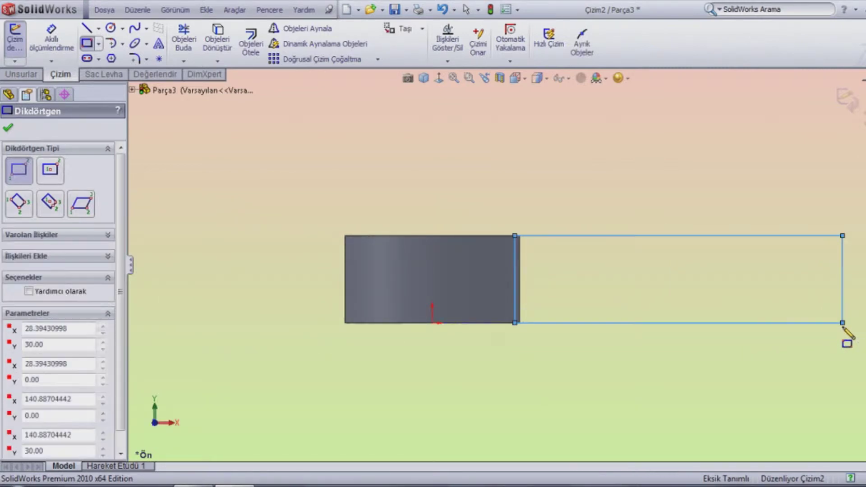
click(64, 50)
click(678, 235)
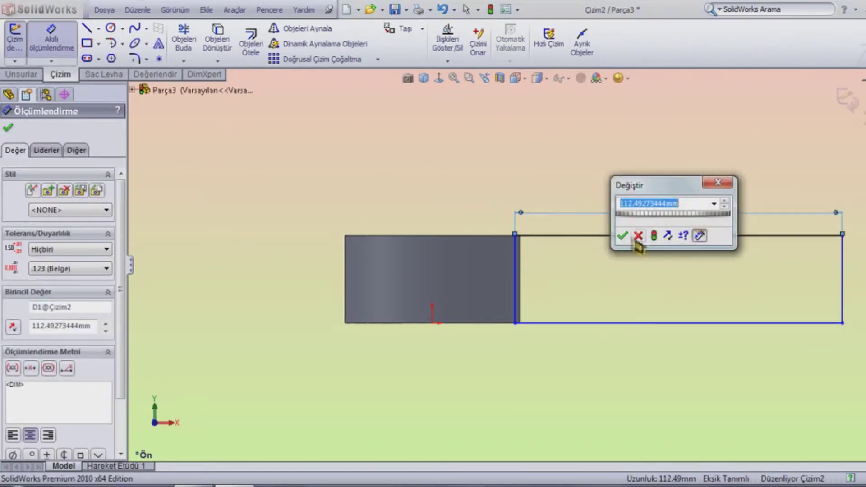
text(110)
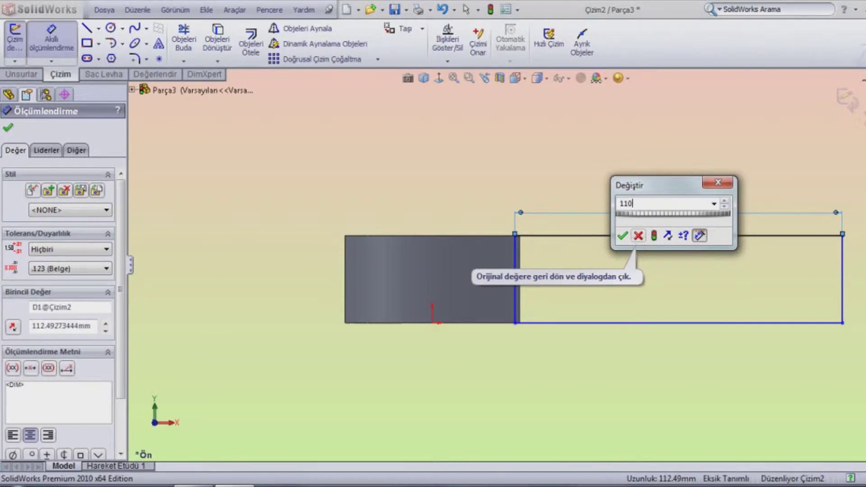
key(Return)
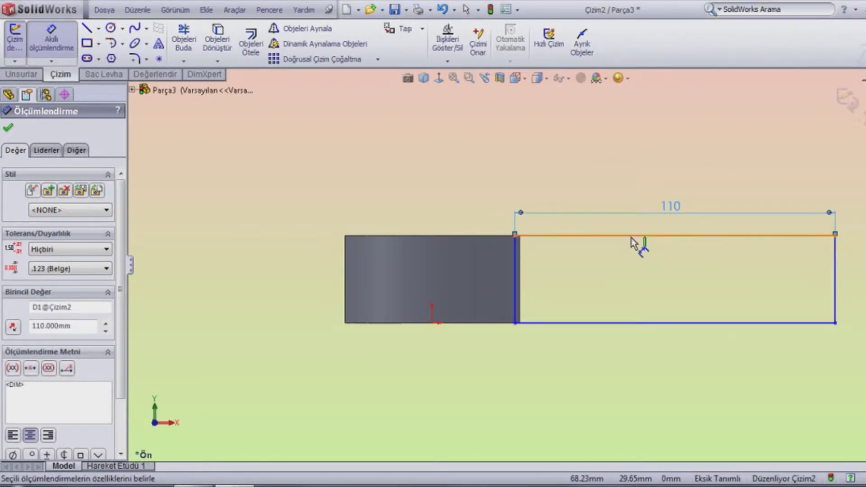
click(8, 128)
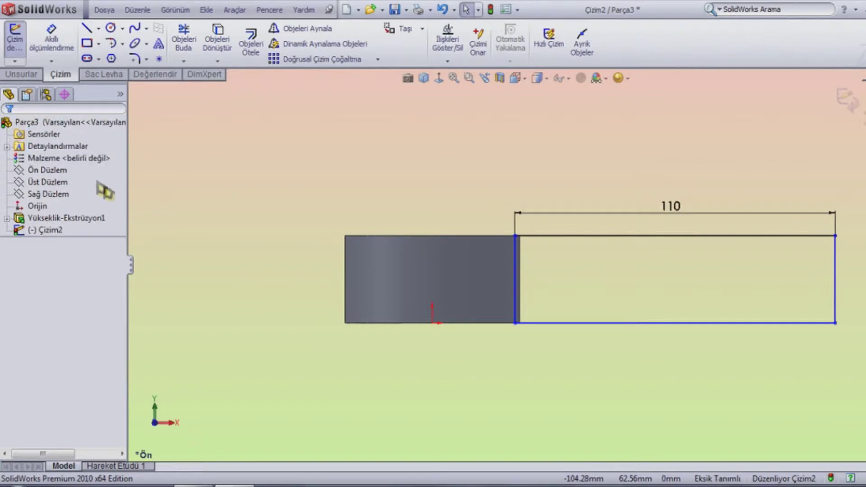
click(72, 56)
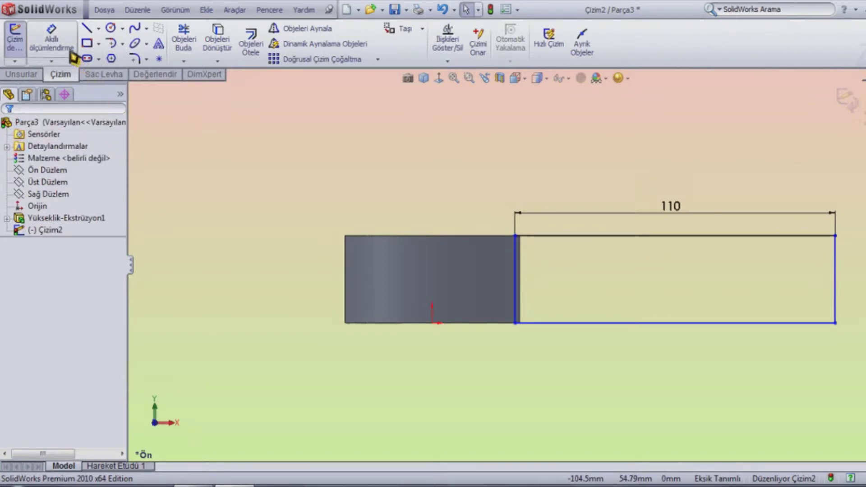
- Draw a spline from the rectangle's top-left corner to a point on its right edge
click(135, 31)
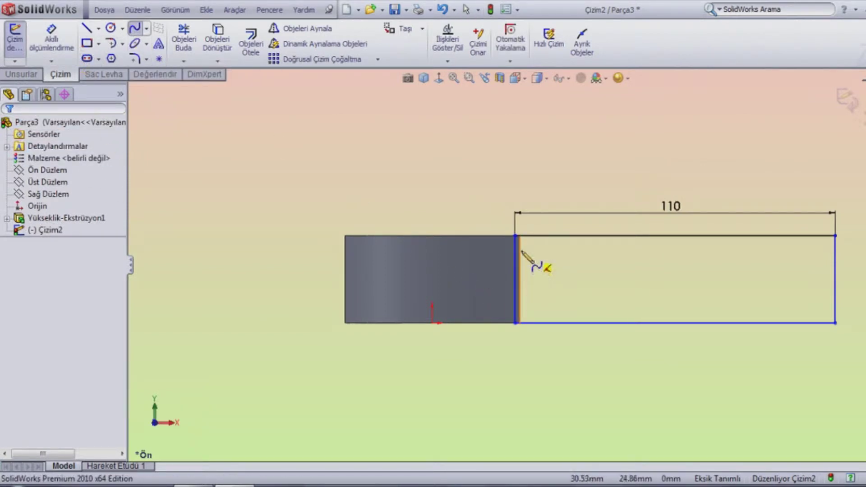
click(516, 236)
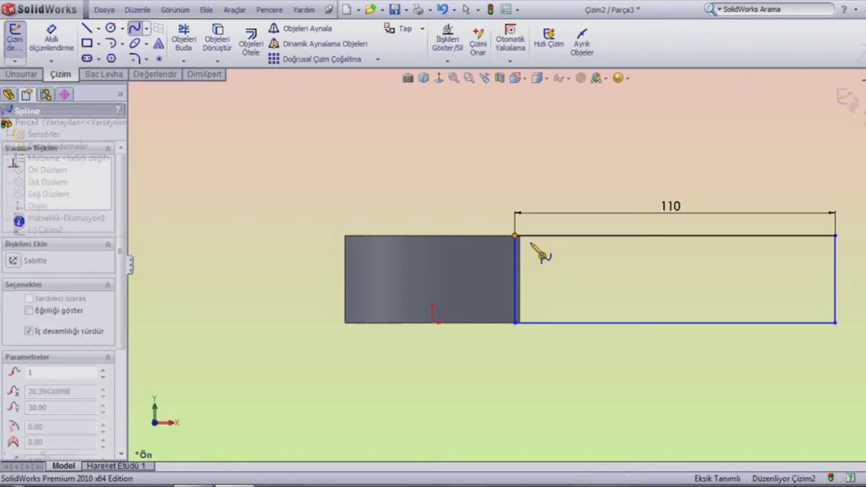
click(834, 279)
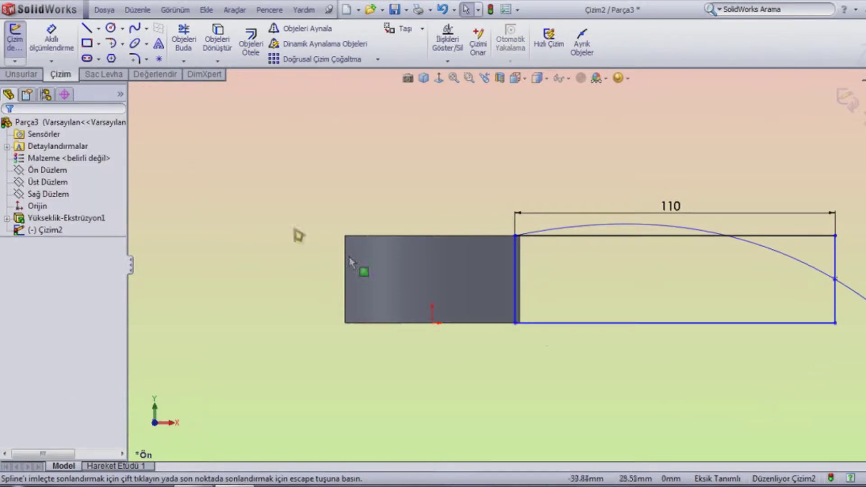
- Draw a horizontal centerline from the left edge's midpoint along the middle
click(87, 28)
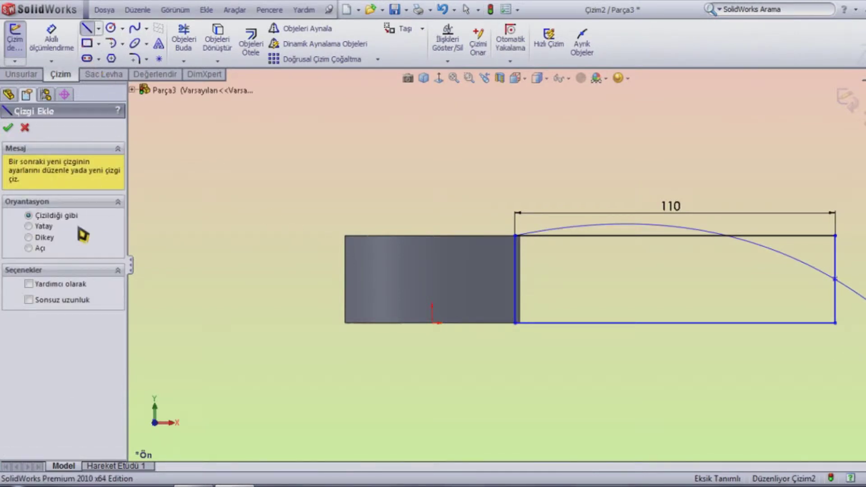
click(515, 279)
click(687, 280)
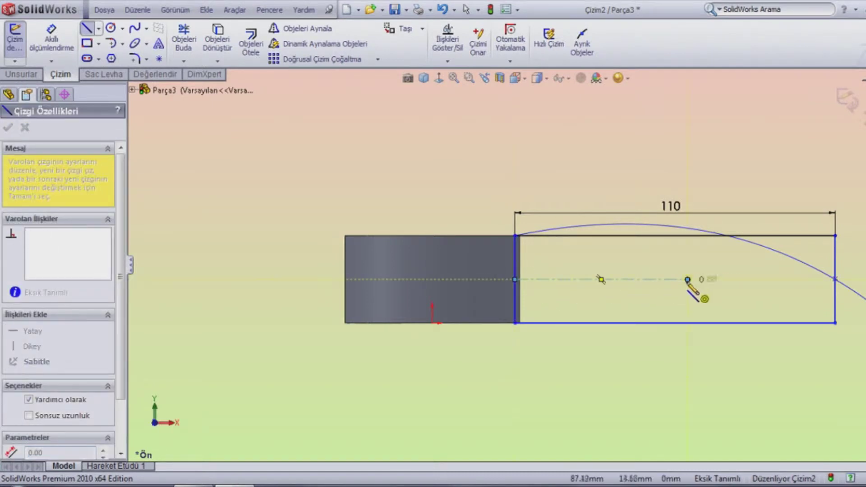
key(Escape)
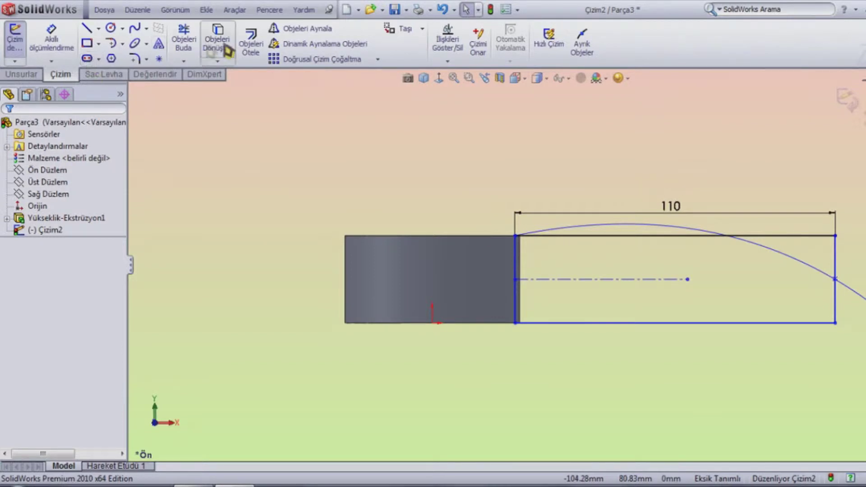
click(284, 30)
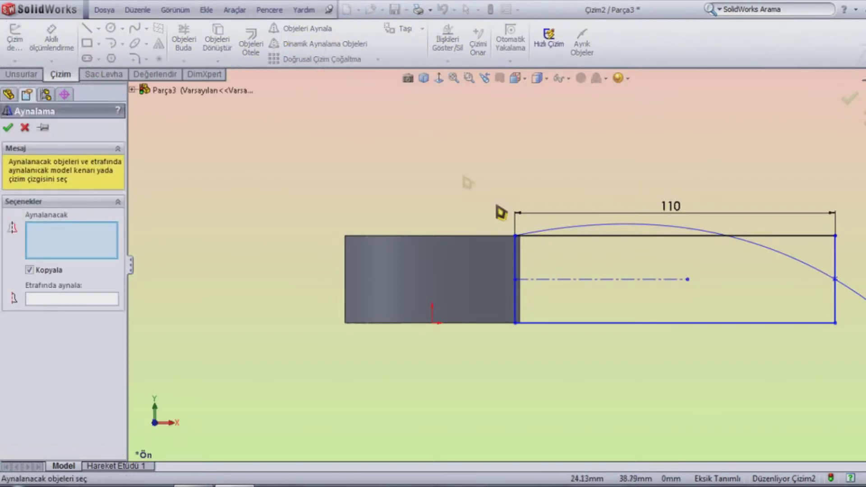
- Mirror Spline1 about the horizontal centerline to create the lower arc
click(575, 228)
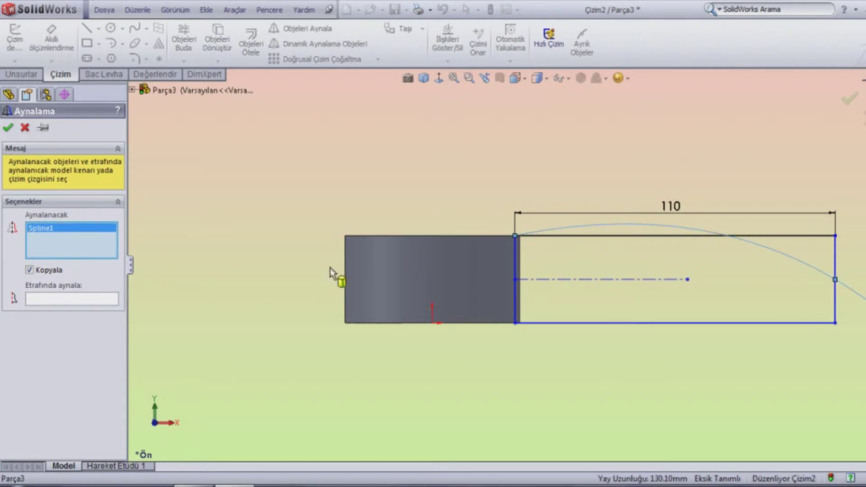
click(104, 302)
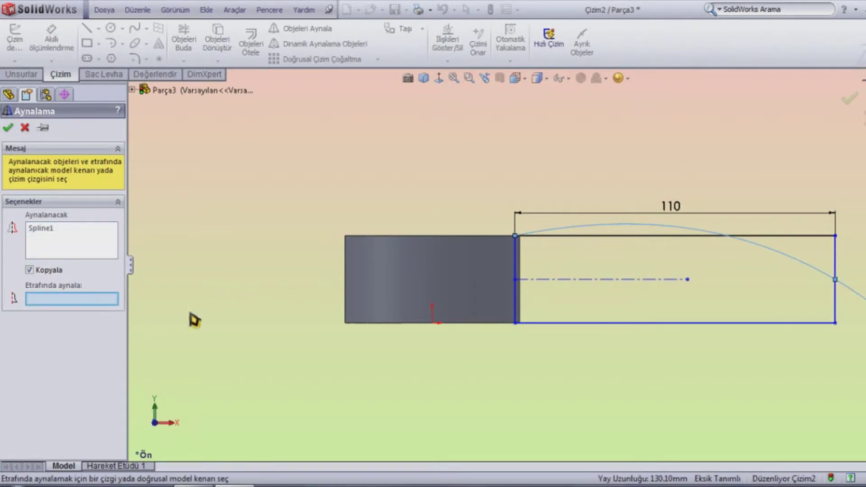
click(548, 283)
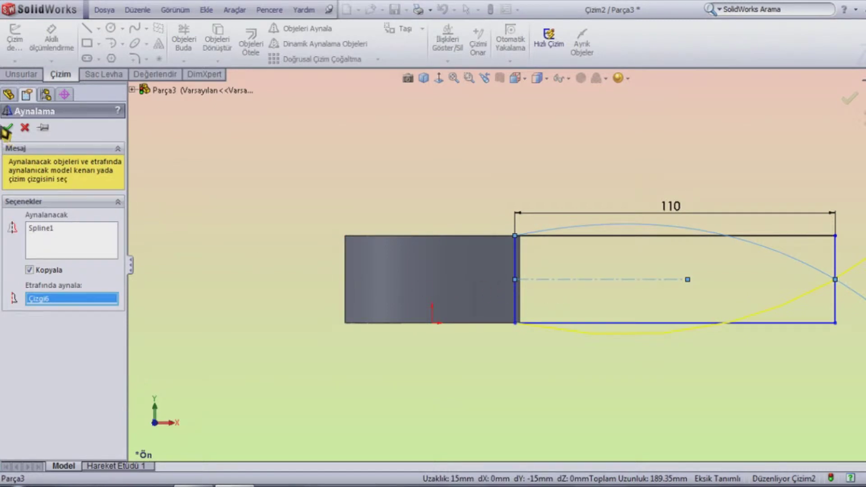
click(9, 129)
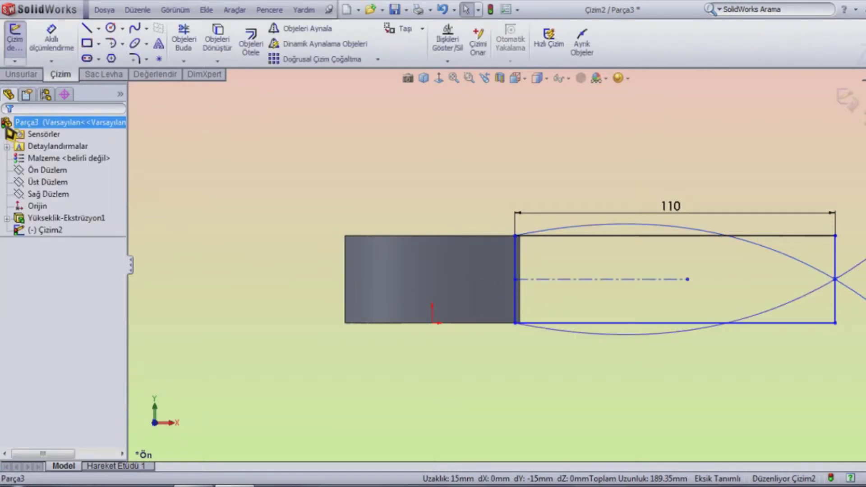
- Power-trim the rectangle's top, bottom and right lines away, leaving the blade outline
click(194, 55)
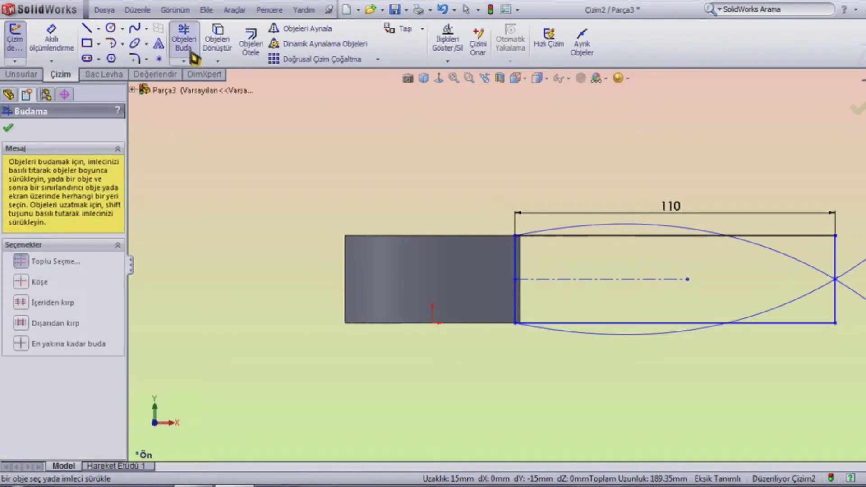
mouse_move(788, 228)
mouse_down()
mouse_move(849, 262)
mouse_move(851, 293)
mouse_move(808, 337)
mouse_up()
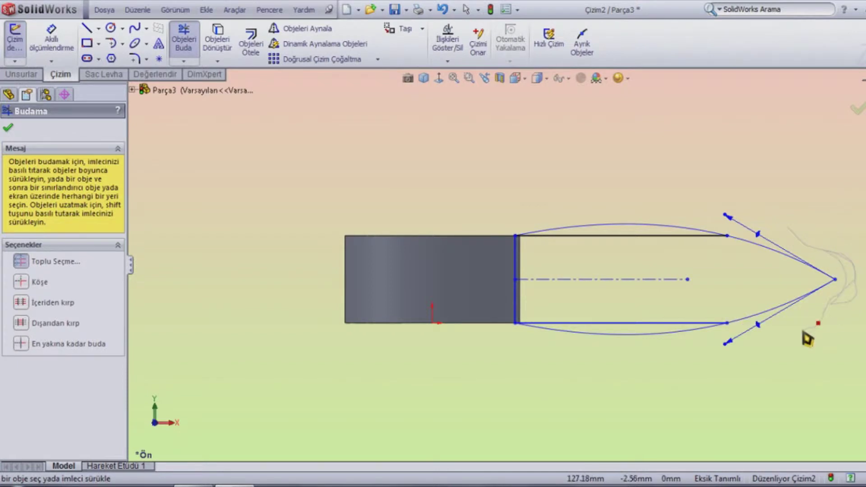
drag(619, 294, 616, 329)
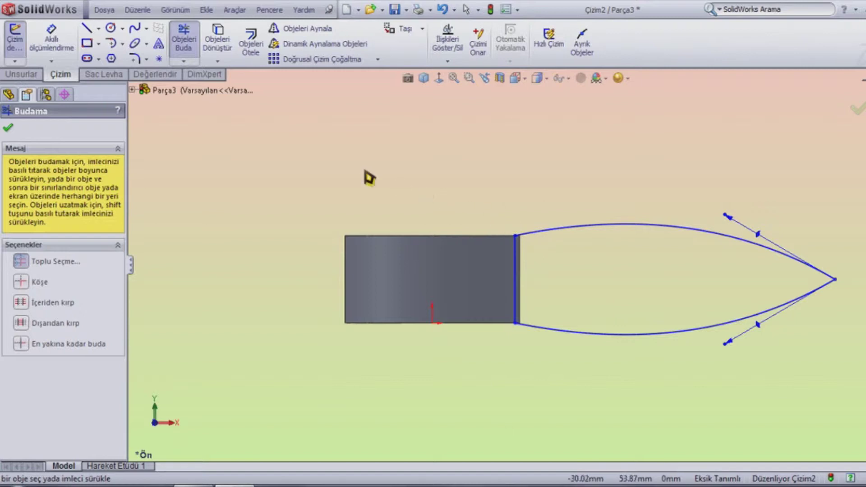
click(8, 129)
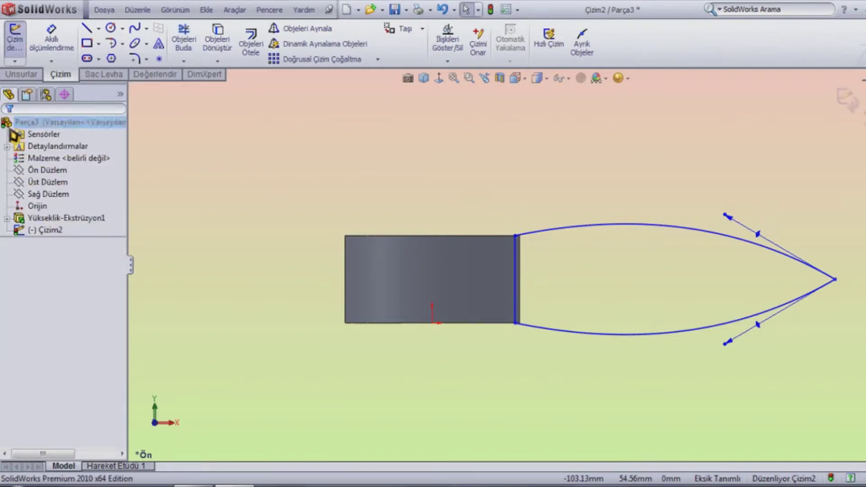
- Apply a 10 mm sketch fillet to the blade outline's pointed tip
click(134, 59)
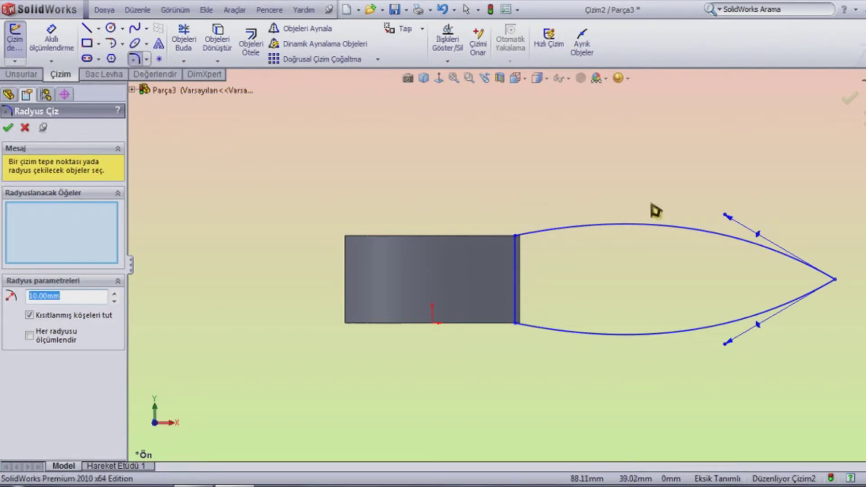
click(835, 280)
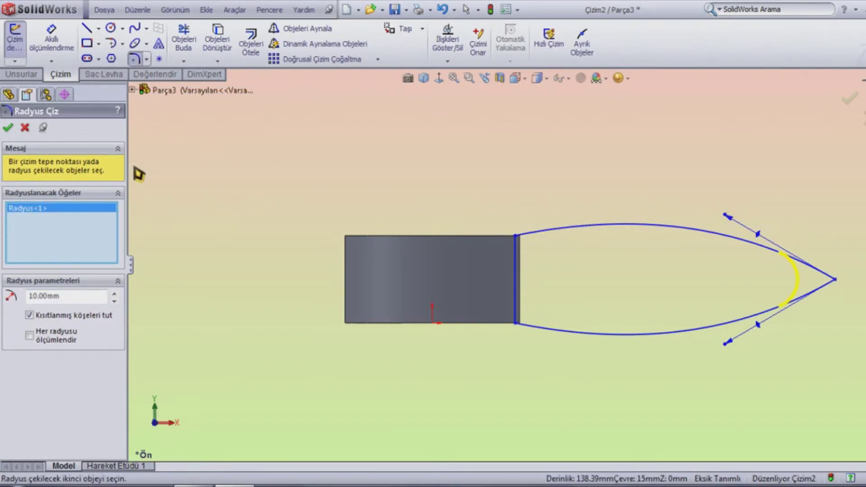
click(15, 132)
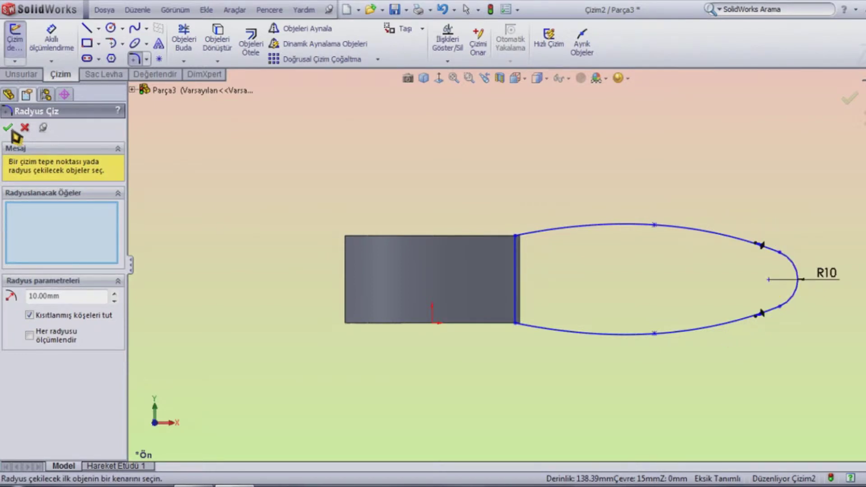
click(12, 131)
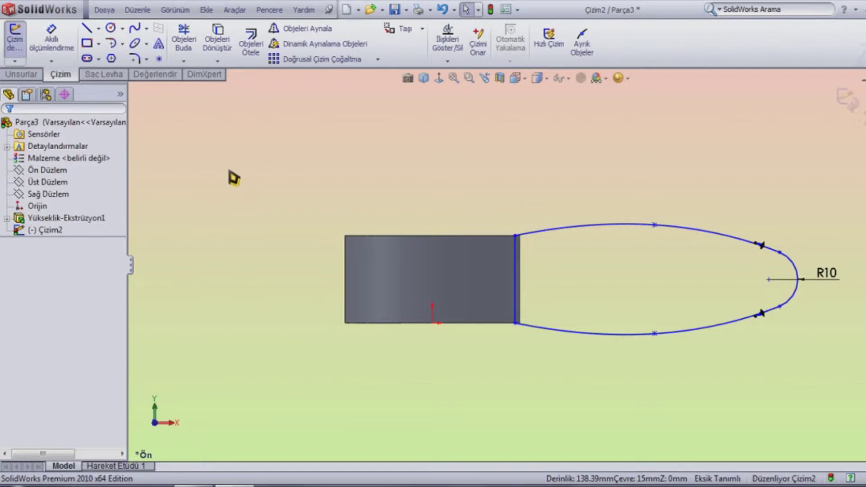
middle_drag(512, 164, 474, 248)
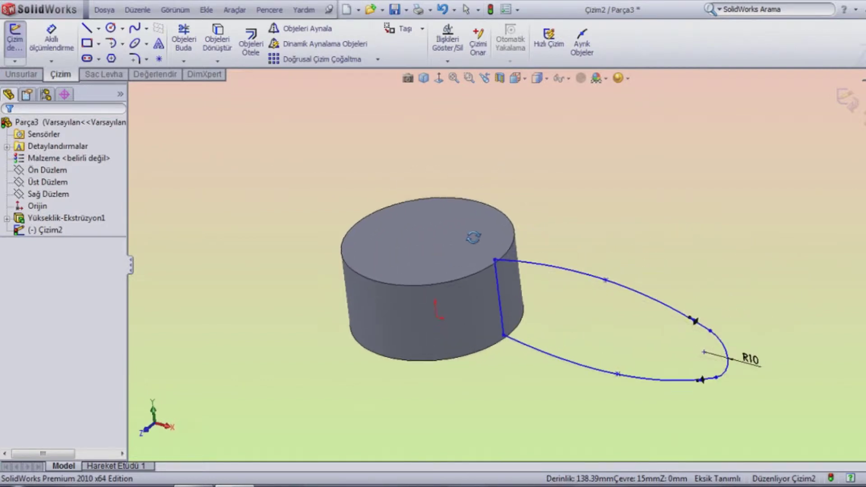
- Extrude the blade sketch 2 mm Mid Plane with Merge result unchecked
click(25, 74)
click(27, 58)
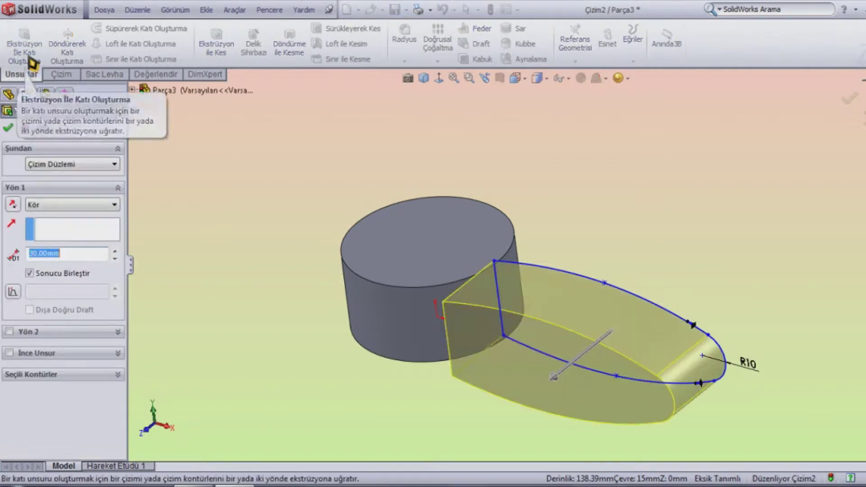
click(118, 206)
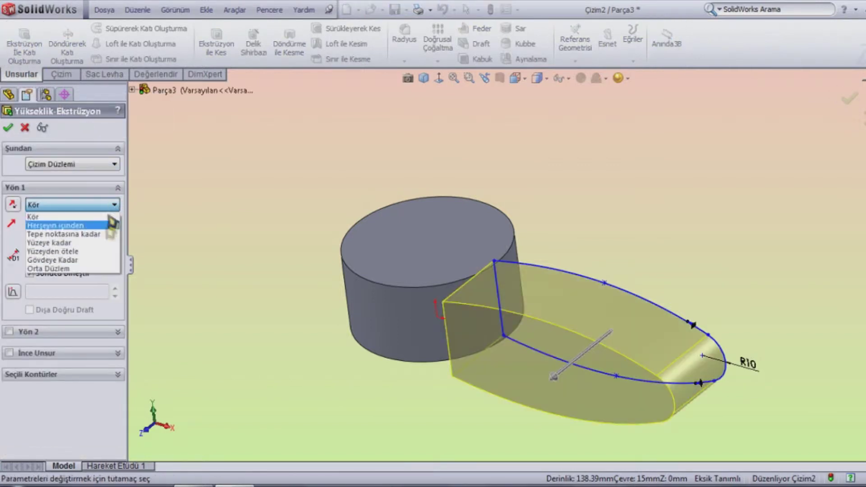
click(48, 269)
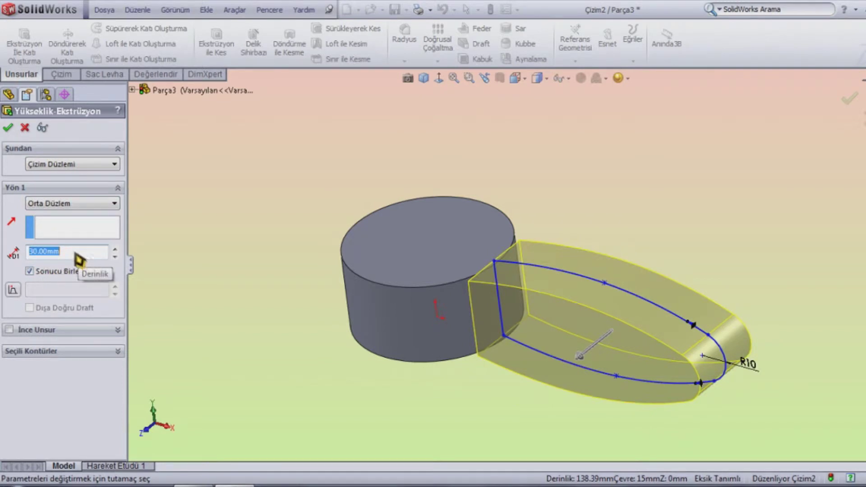
text(2)
key(Return)
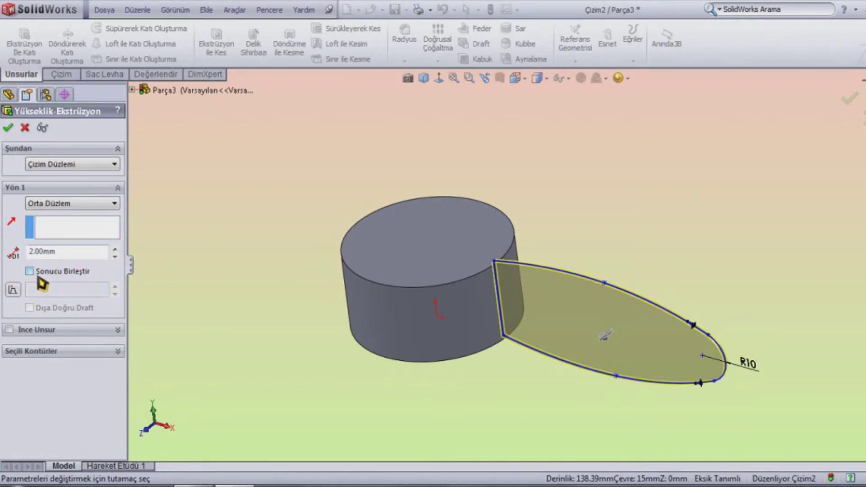
click(8, 128)
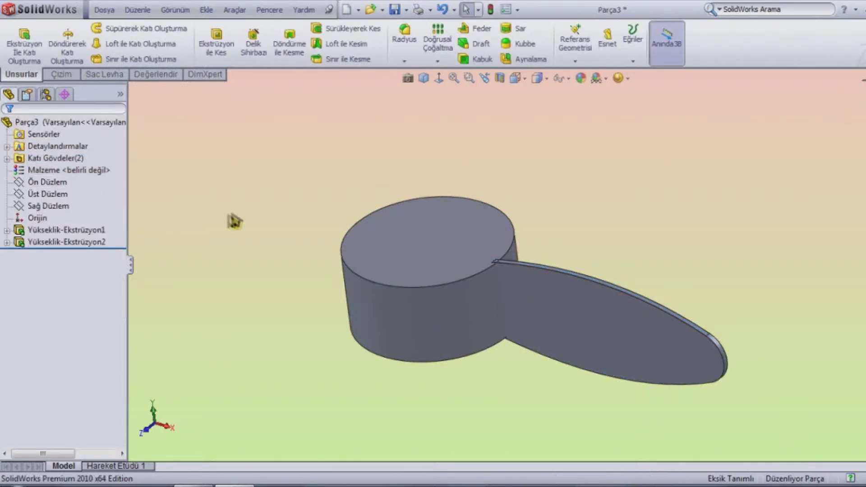
- Circular-pattern the blade body into 5 equally spaced instances over 360° about the hub edge
click(438, 61)
click(460, 88)
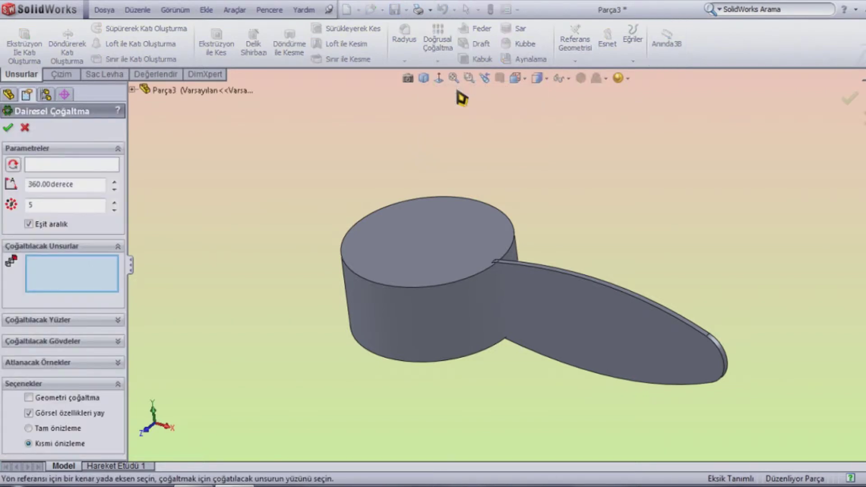
click(119, 246)
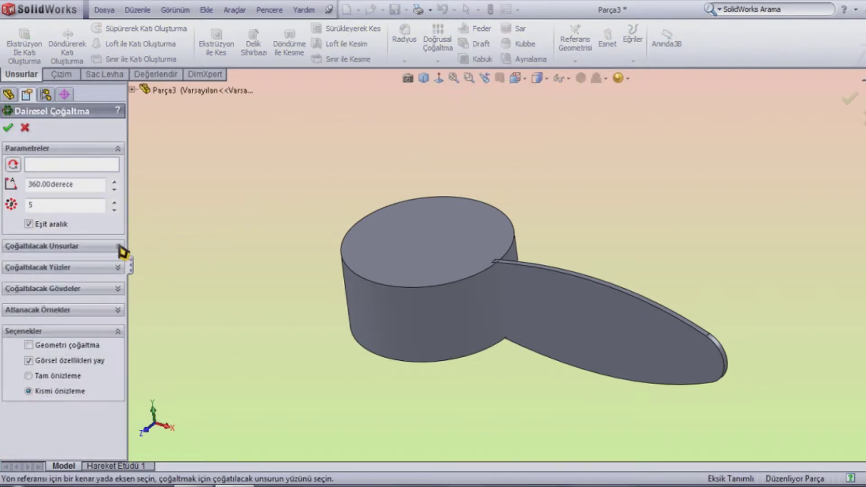
click(118, 289)
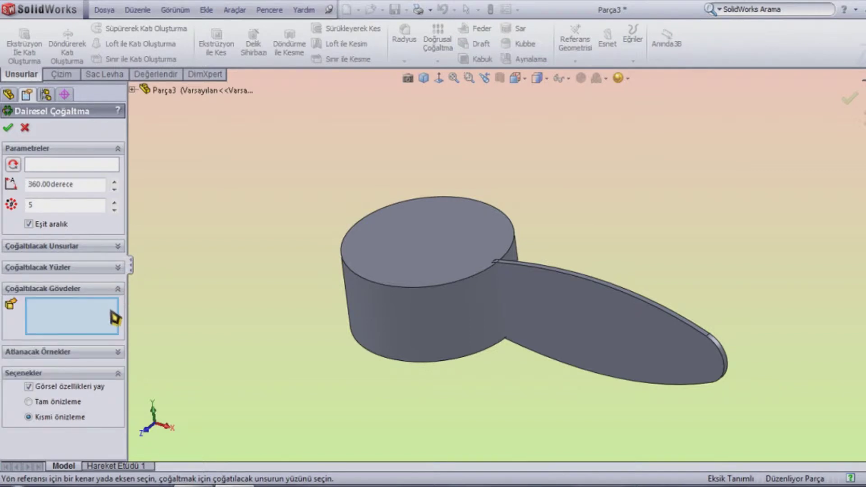
click(607, 323)
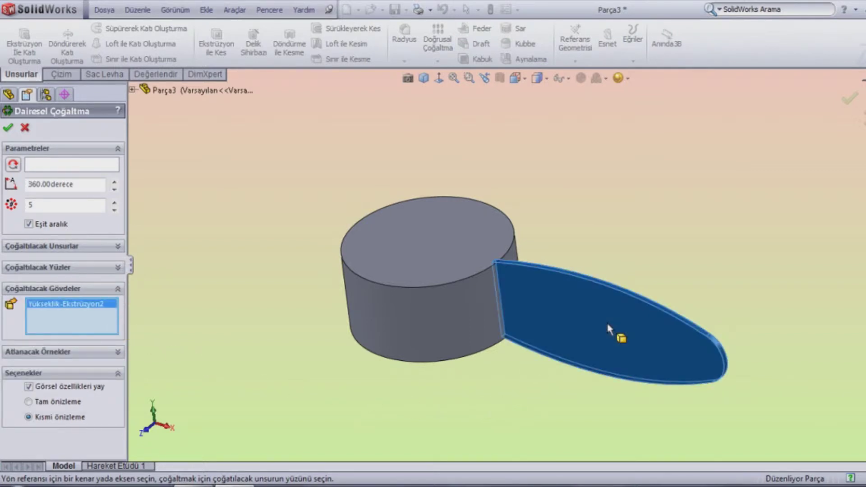
click(94, 167)
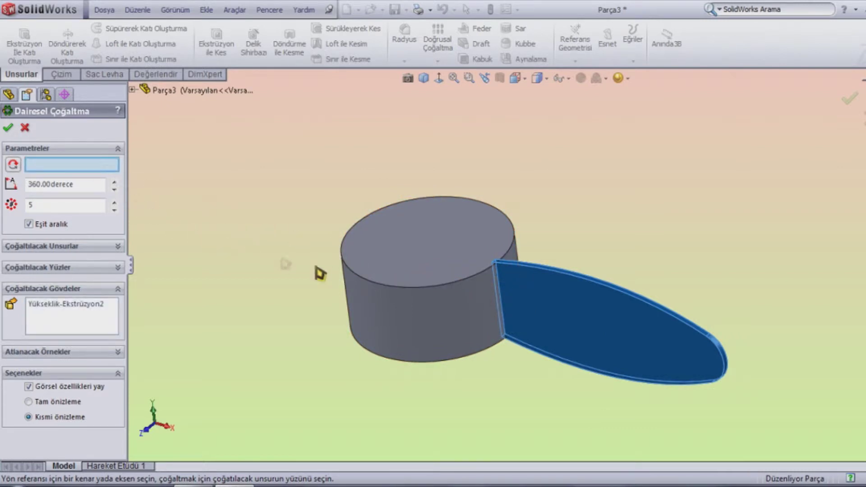
click(371, 280)
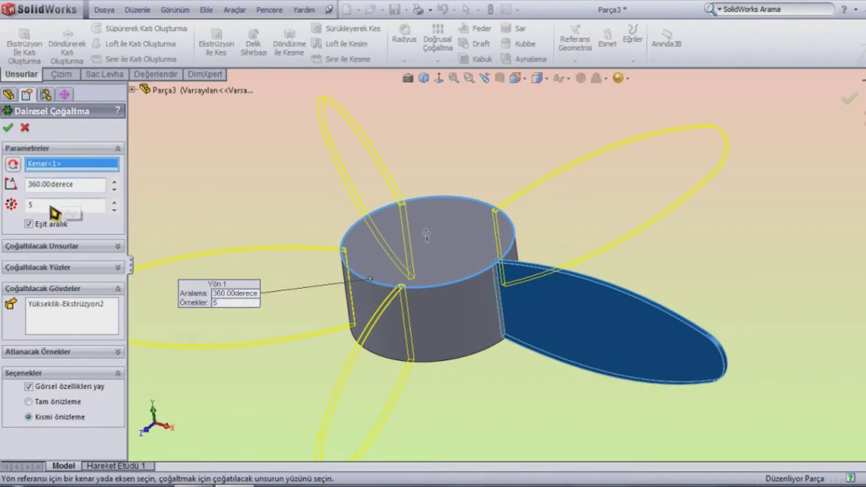
click(8, 128)
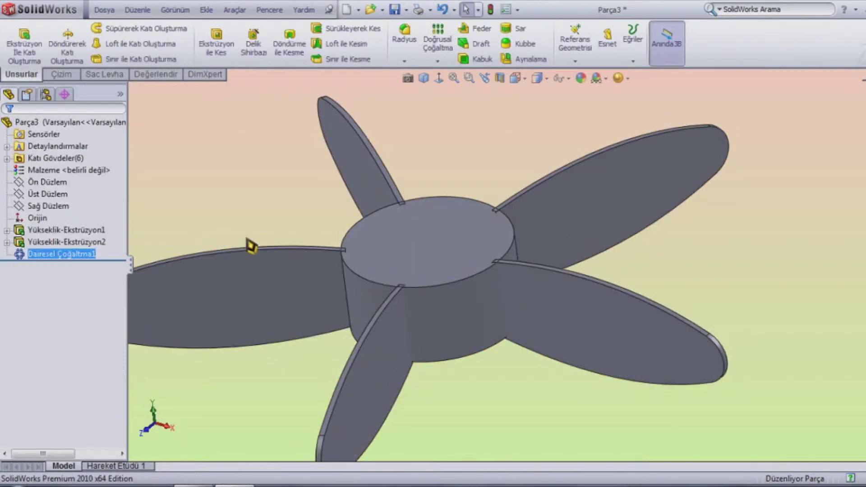
- Start an Esnet (Flex) feature on the five blade bodies with Bükme twisting mode
scroll(251, 246, up, 3)
mouse_move(338, 223)
middle_down()
mouse_move(344, 261)
mouse_move(336, 315)
mouse_move(406, 303)
middle_up()
click(610, 54)
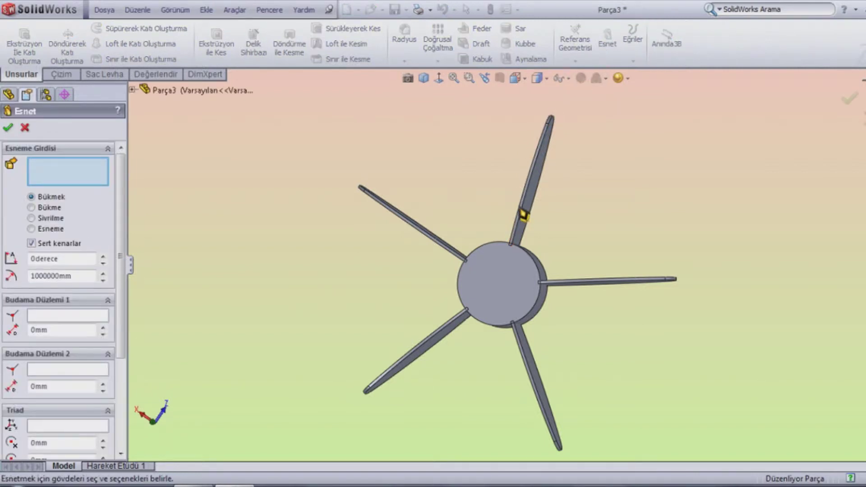
click(523, 217)
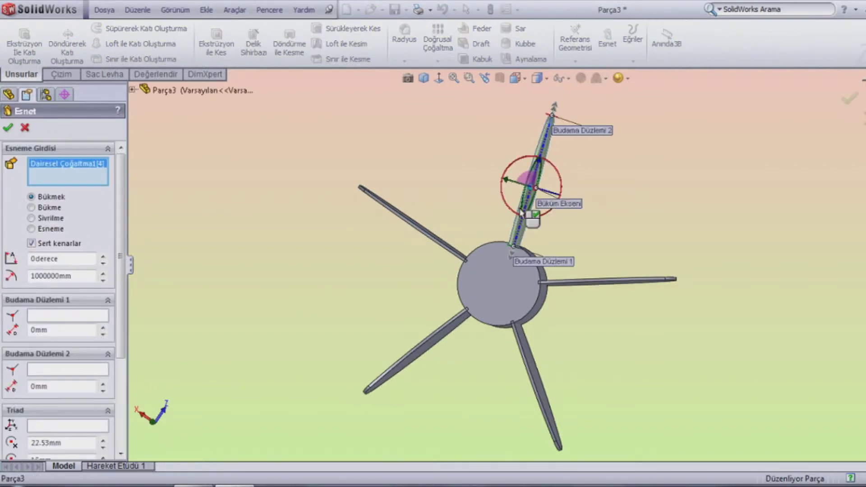
click(442, 248)
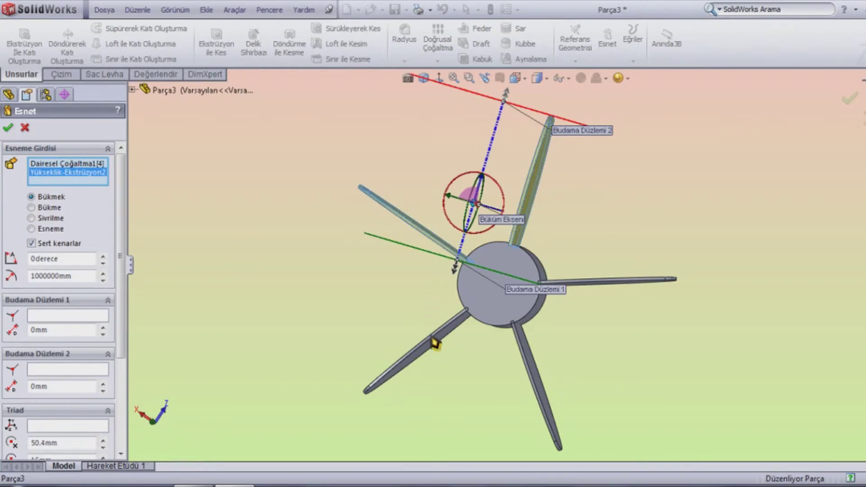
click(436, 343)
click(534, 370)
click(588, 287)
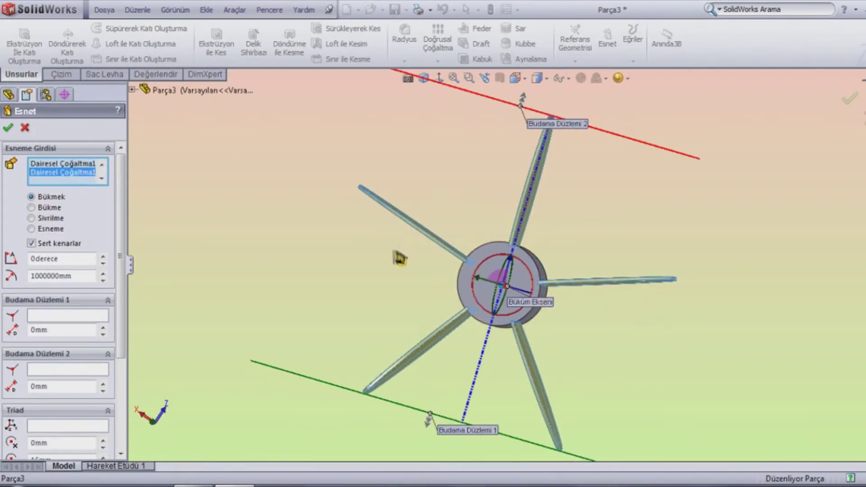
click(50, 208)
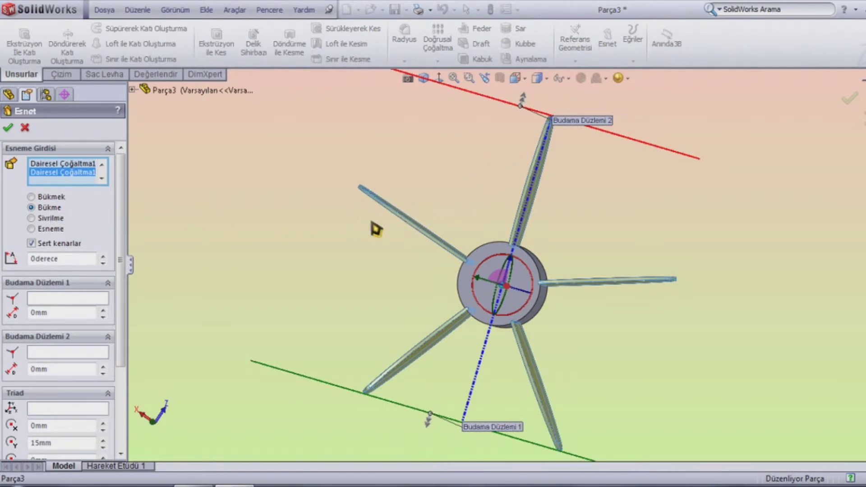
- Rotate the flex trim planes to stand edge-on across the blades
middle_drag(375, 230, 452, 229)
middle_drag(479, 258, 485, 260)
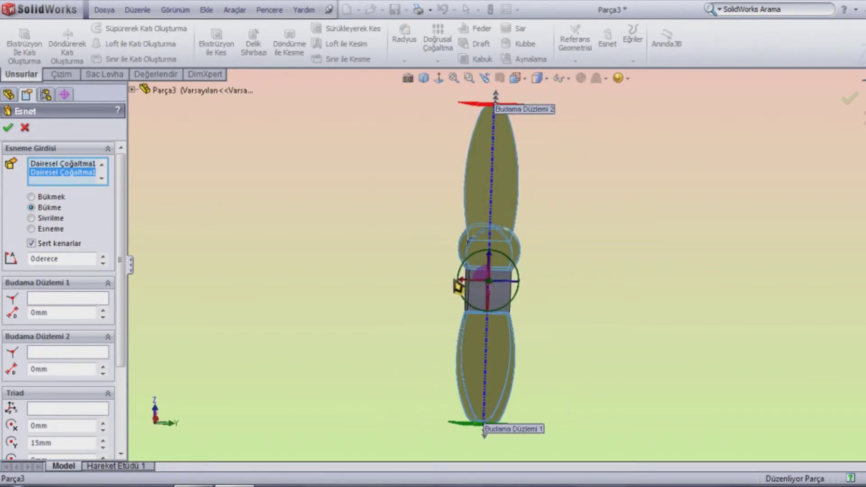
drag(460, 286, 491, 303)
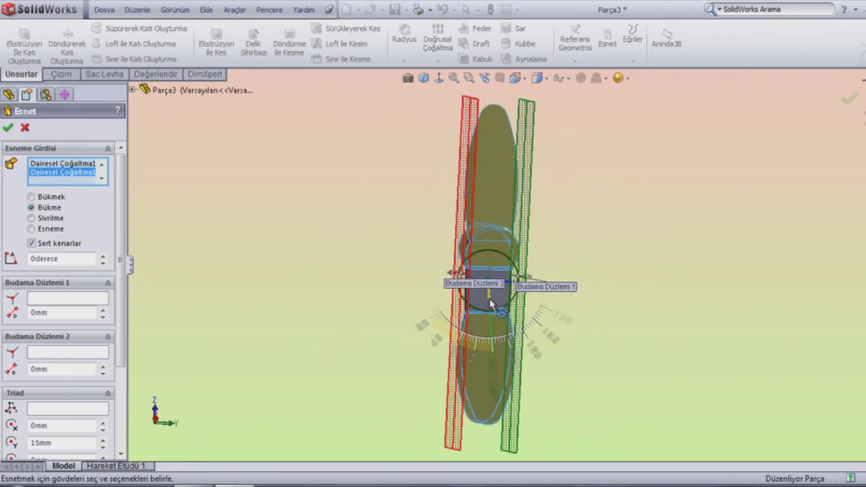
drag(491, 303, 490, 301)
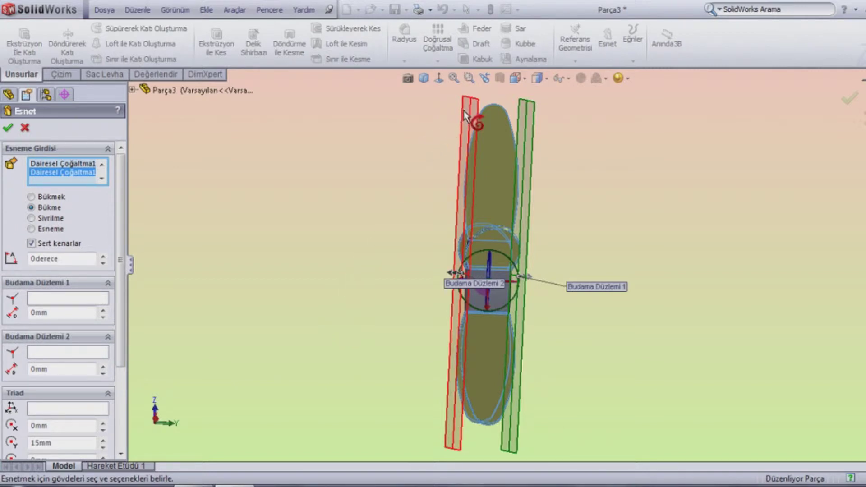
mouse_move(314, 234)
middle_down()
mouse_move(393, 269)
mouse_move(354, 264)
mouse_move(360, 272)
middle_up()
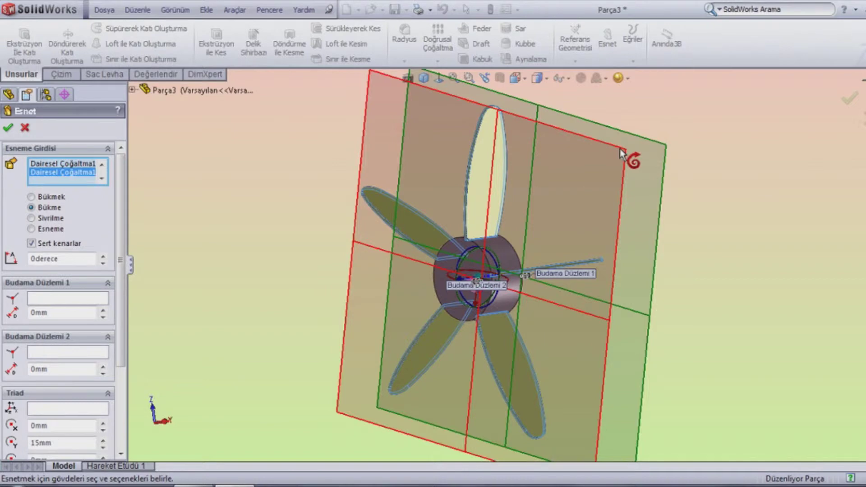
- Twist the blades by 60 degrees and accept the flex as Esnet1
mouse_move(621, 153)
mouse_down()
mouse_move(667, 197)
mouse_move(666, 231)
mouse_up()
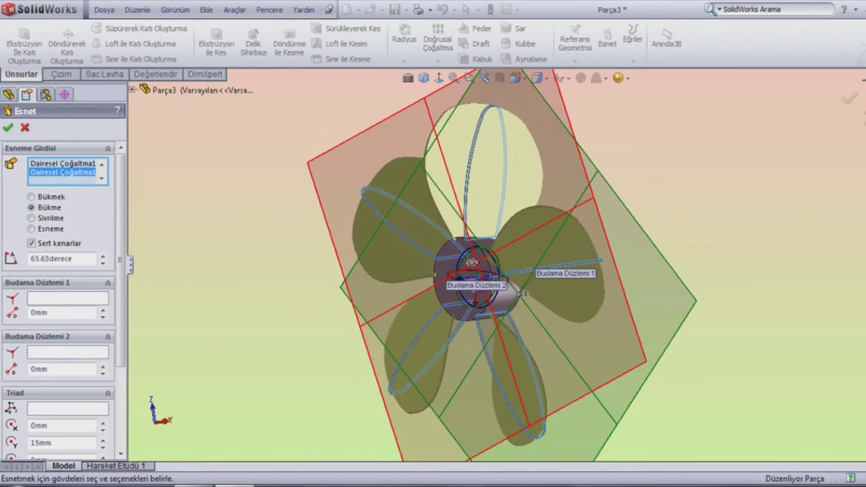
double_click(91, 260)
text(60)
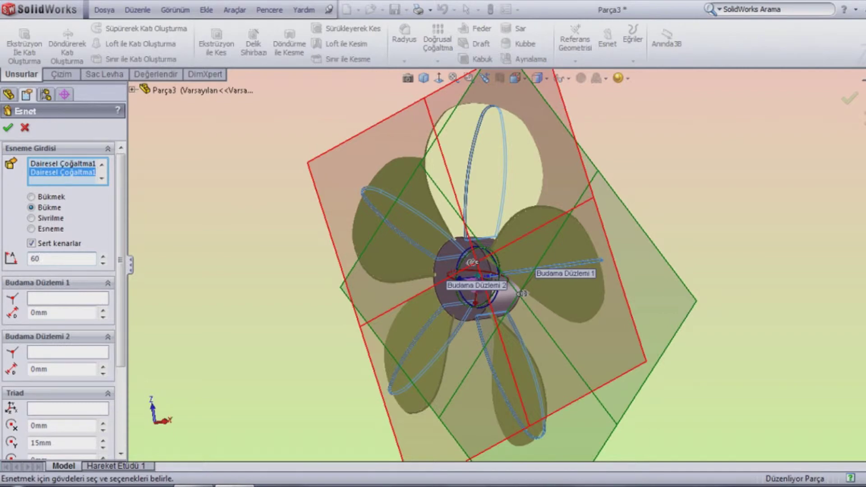
key(Return)
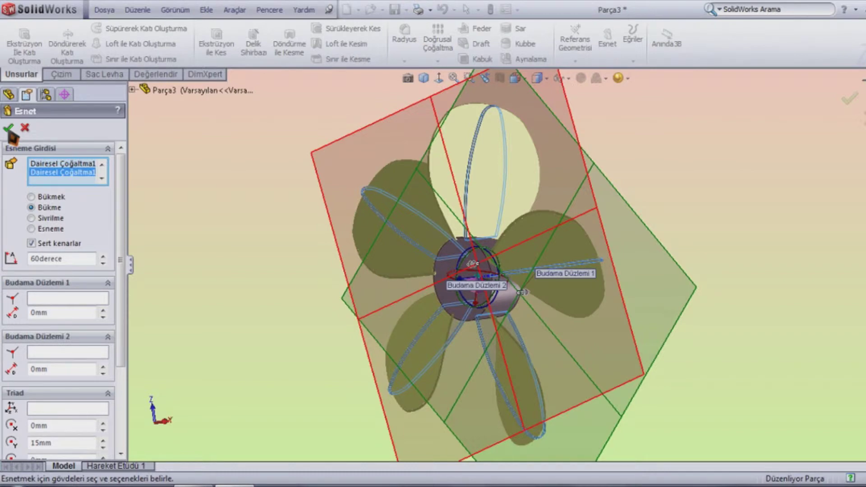
click(9, 130)
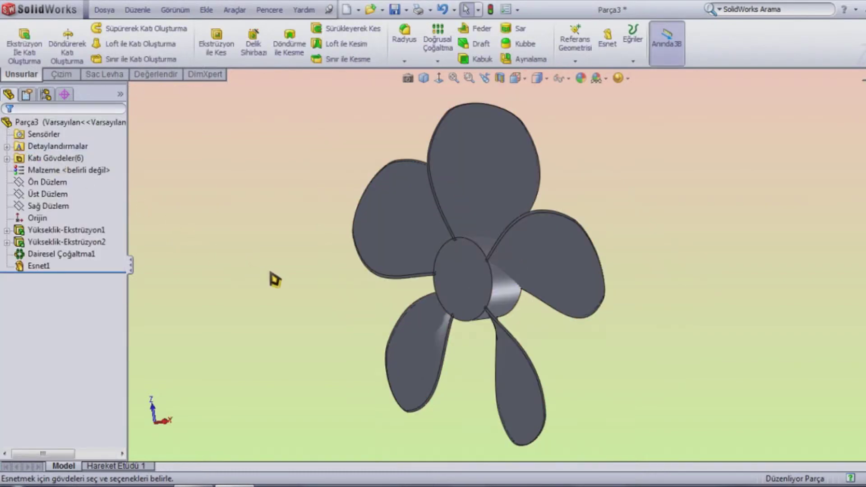
- On the hub's front face, sketch a radius 30 circle centred on the origin
mouse_move(279, 281)
middle_down()
mouse_move(340, 331)
mouse_move(228, 305)
mouse_move(136, 377)
mouse_move(172, 377)
mouse_move(150, 374)
mouse_move(145, 393)
middle_up()
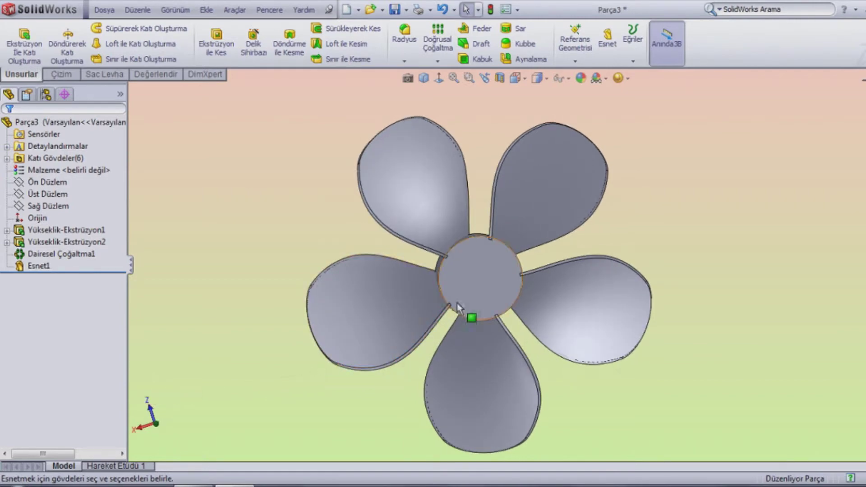
click(495, 303)
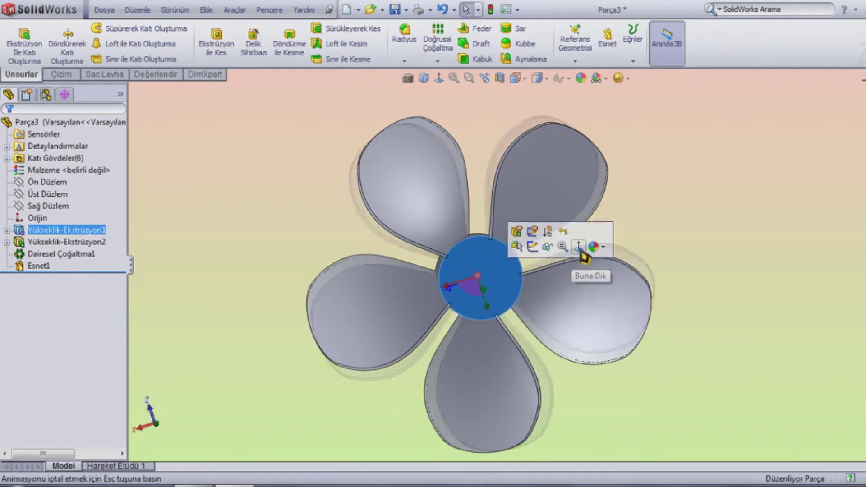
click(587, 247)
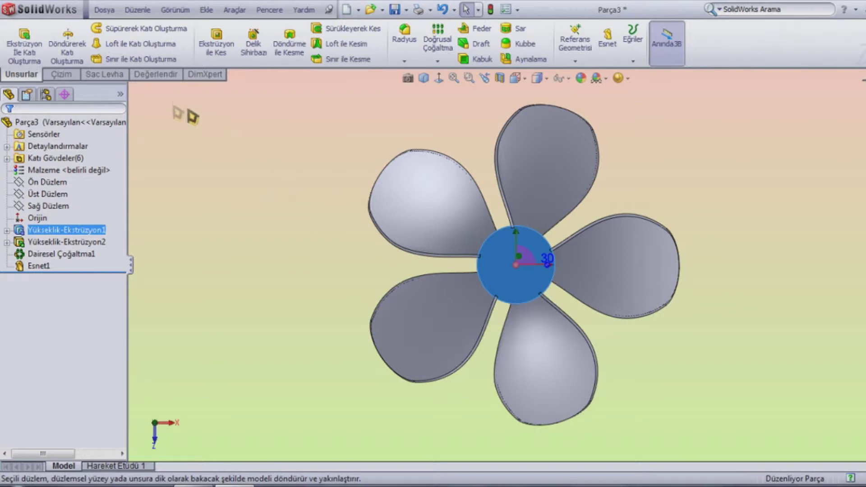
click(70, 74)
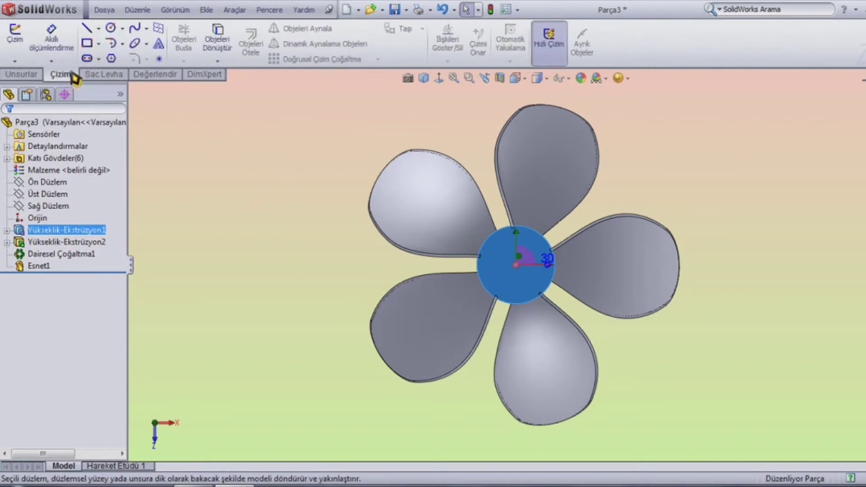
click(111, 28)
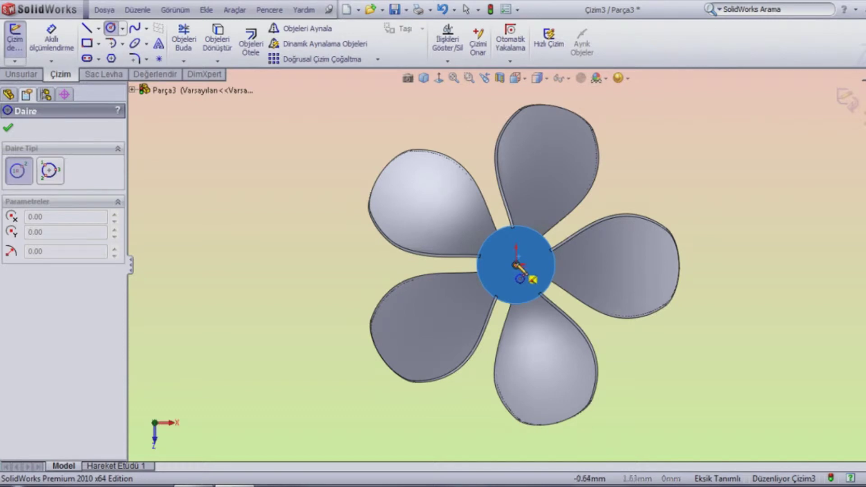
click(516, 265)
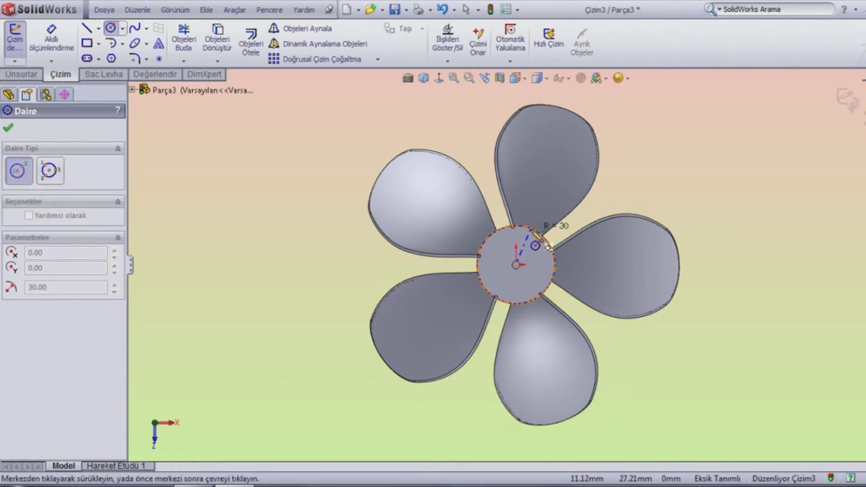
click(547, 249)
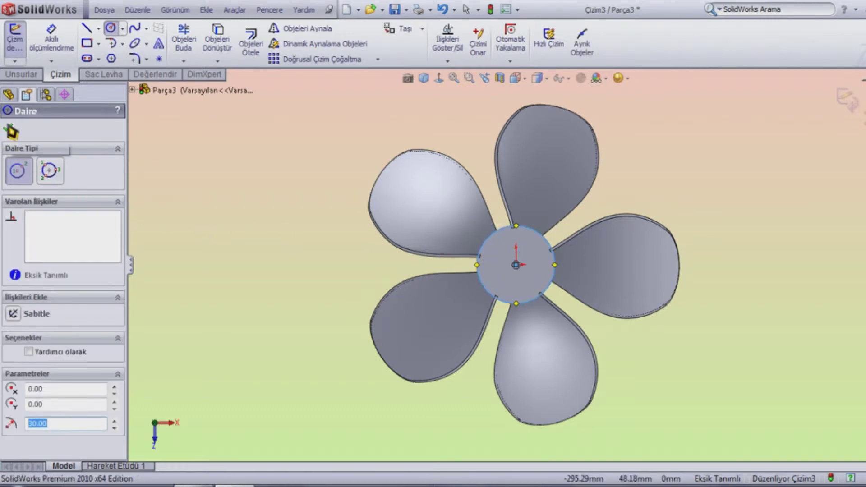
click(7, 128)
click(33, 77)
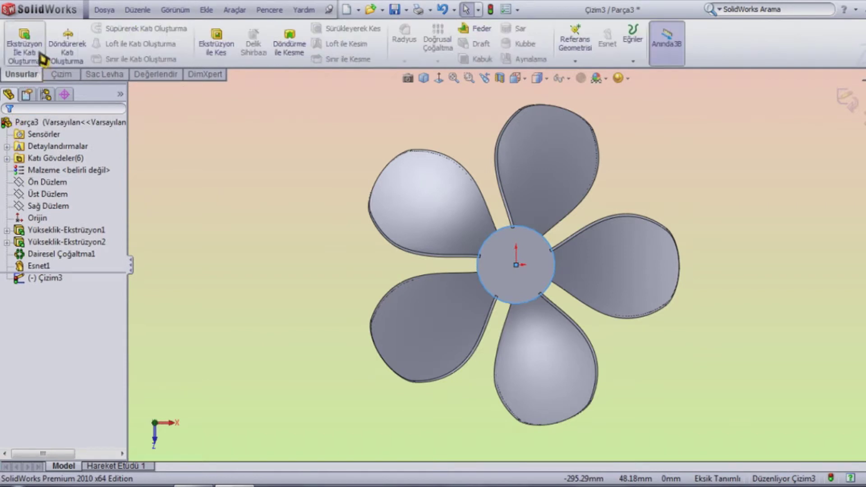
- Extrude the Çizim3 circle 30 mm to form the cylindrical hub
click(24, 41)
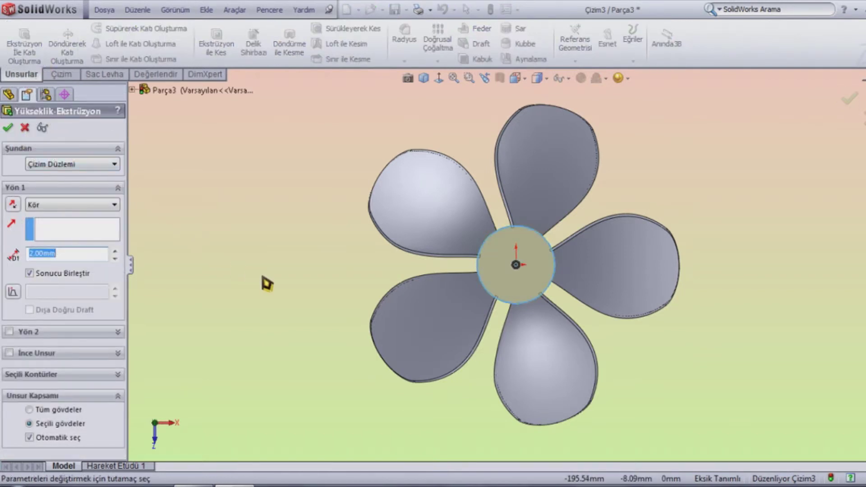
middle_drag(268, 284, 350, 261)
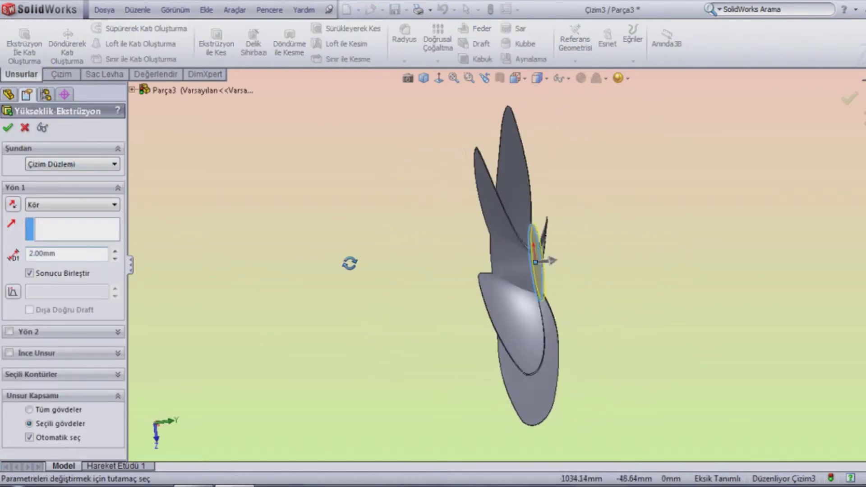
click(115, 251)
click(114, 251)
text(30)
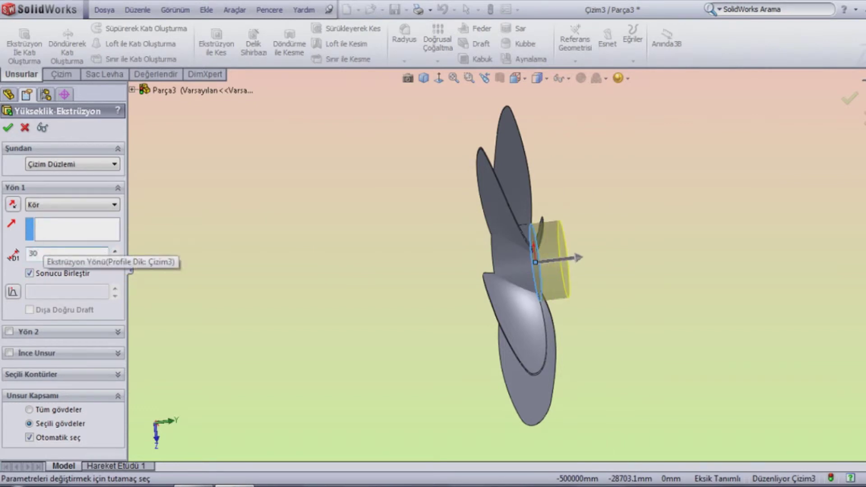
key(Return)
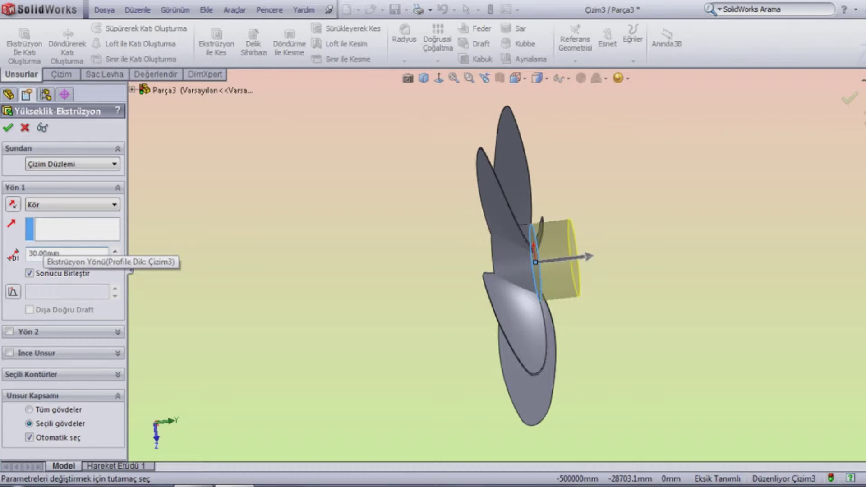
click(8, 128)
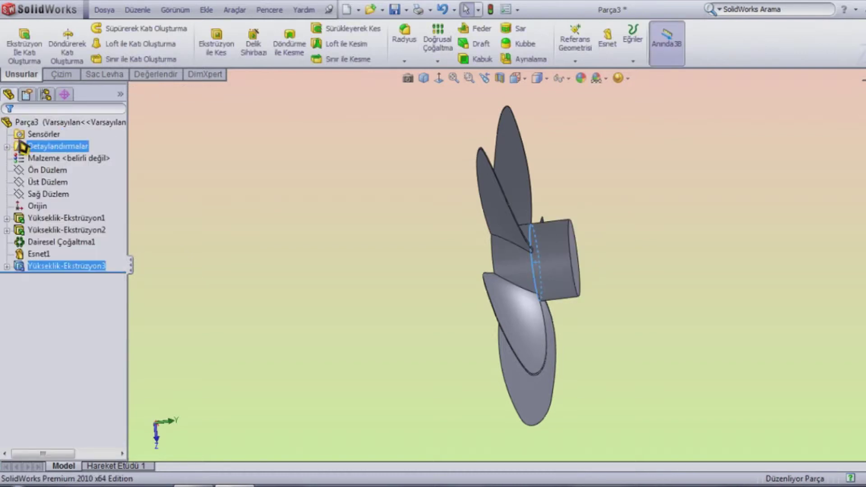
click(207, 228)
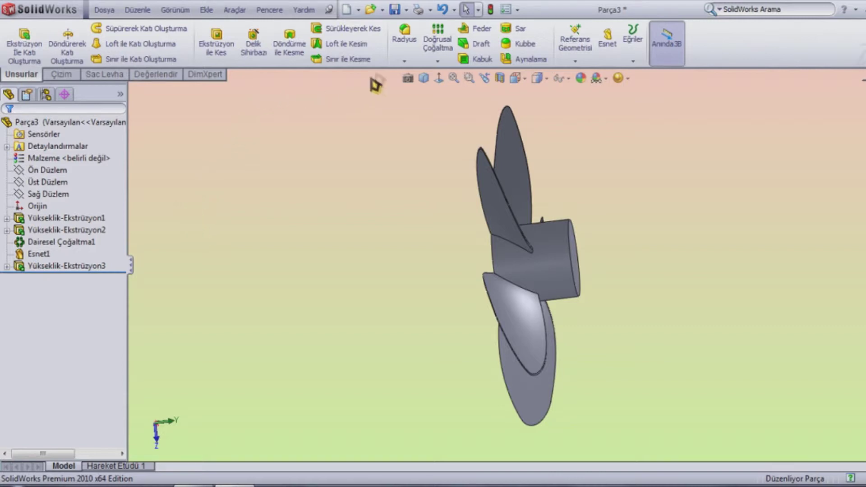
click(405, 53)
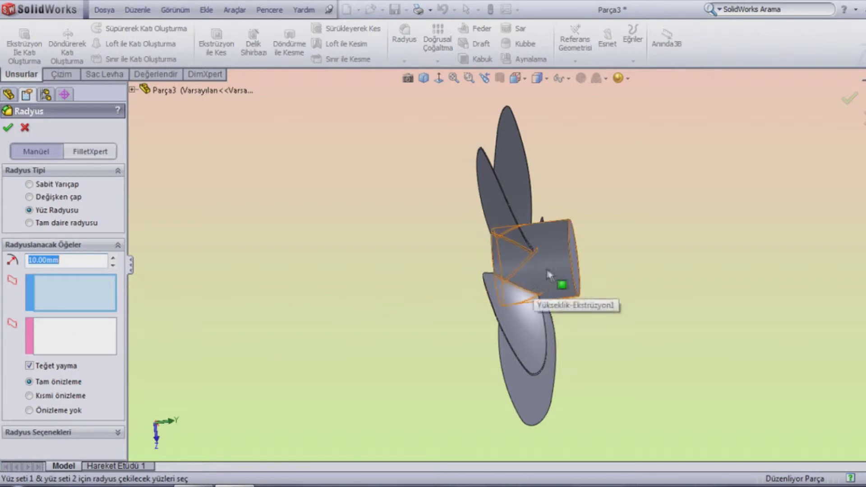
- Dome the hub's front with a 29.9 mm face fillet between its side and front faces
click(566, 273)
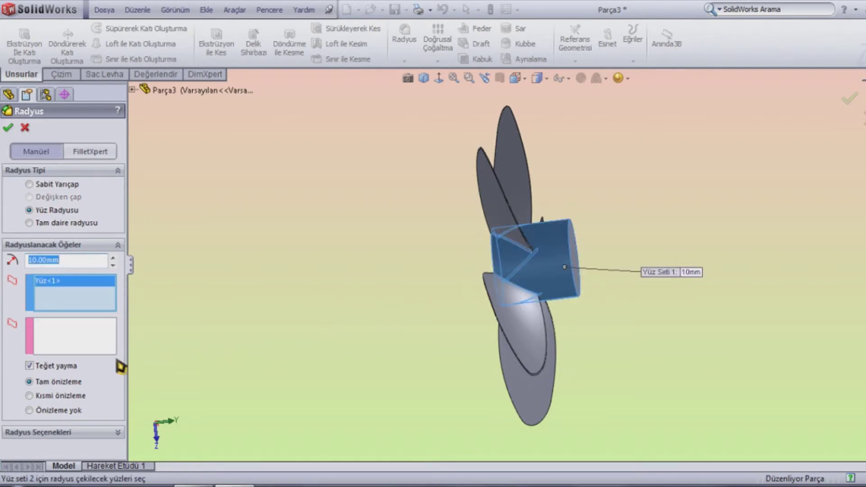
click(90, 349)
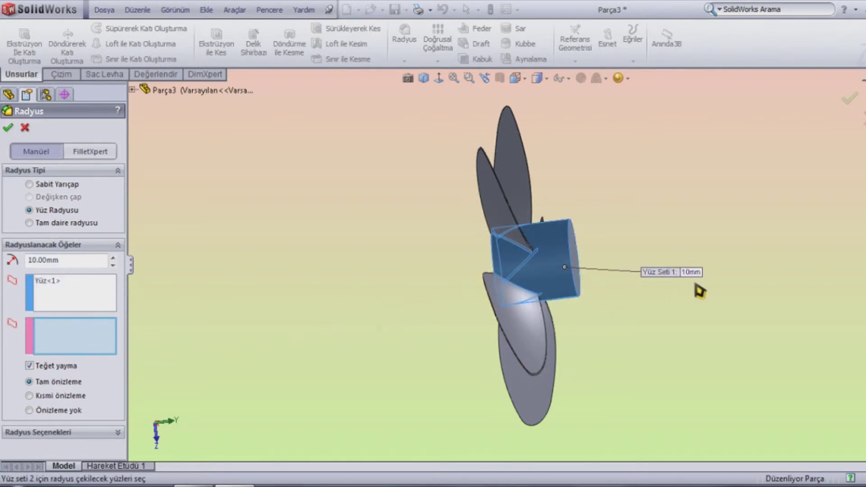
middle_drag(698, 290, 663, 293)
click(574, 273)
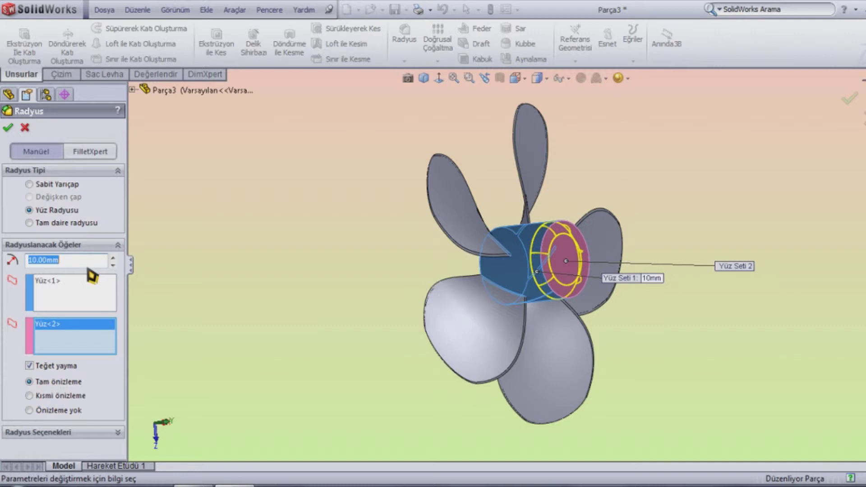
text(29,9)
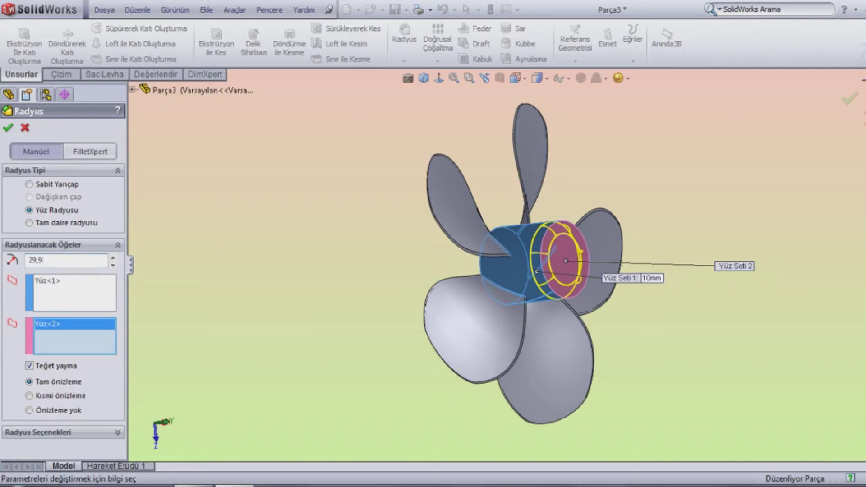
key(Return)
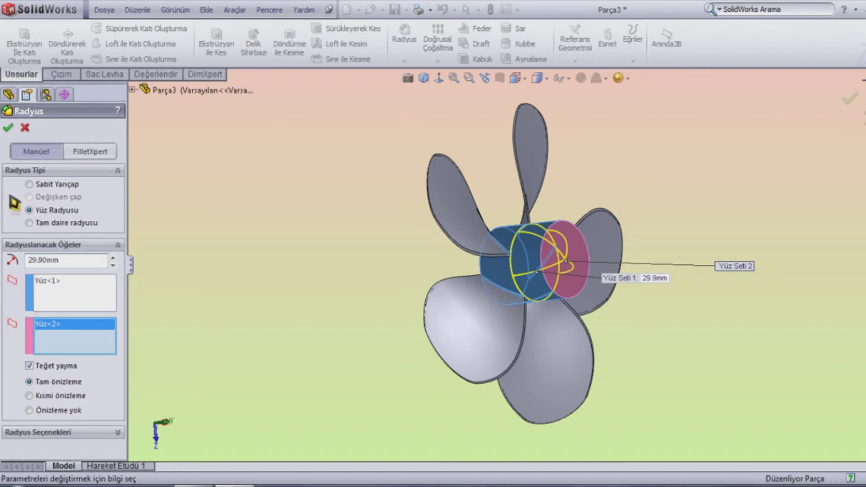
click(8, 128)
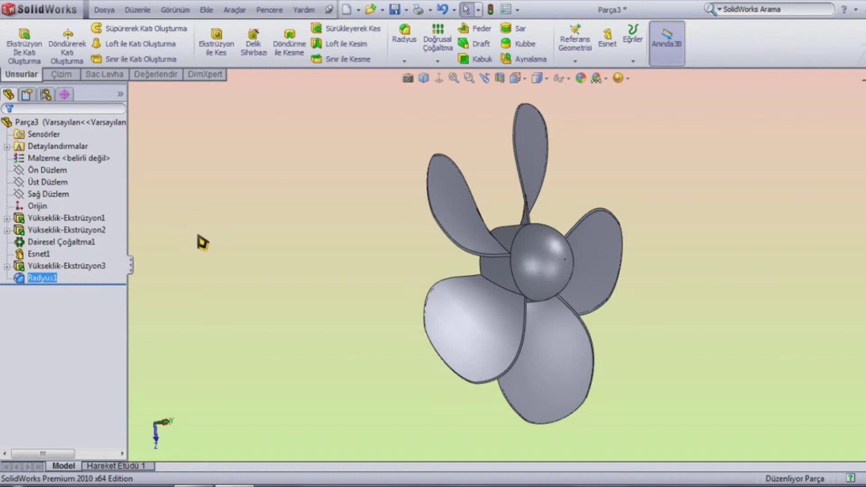
middle_drag(212, 264, 340, 288)
- Start a new sketch on the hub's flat front face, viewed straight on
click(536, 290)
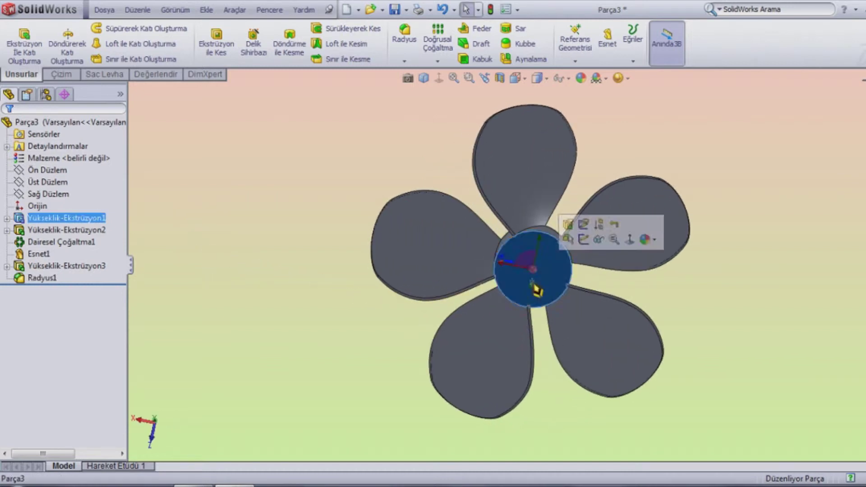
click(630, 240)
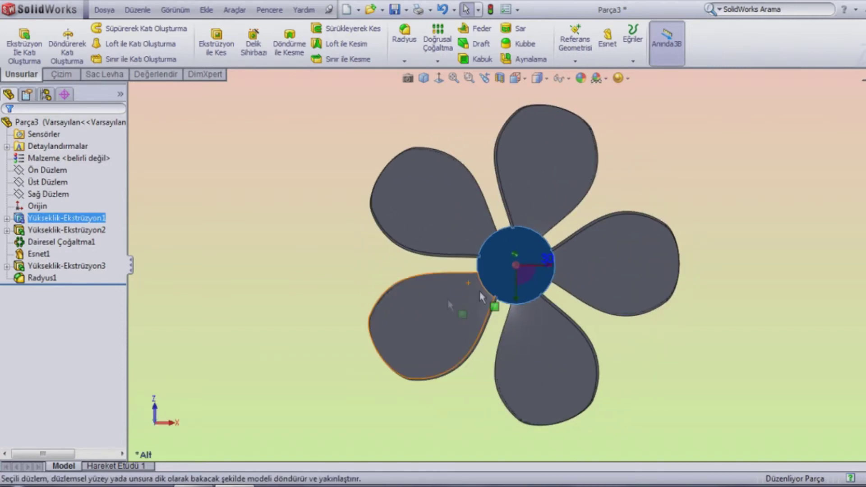
click(61, 74)
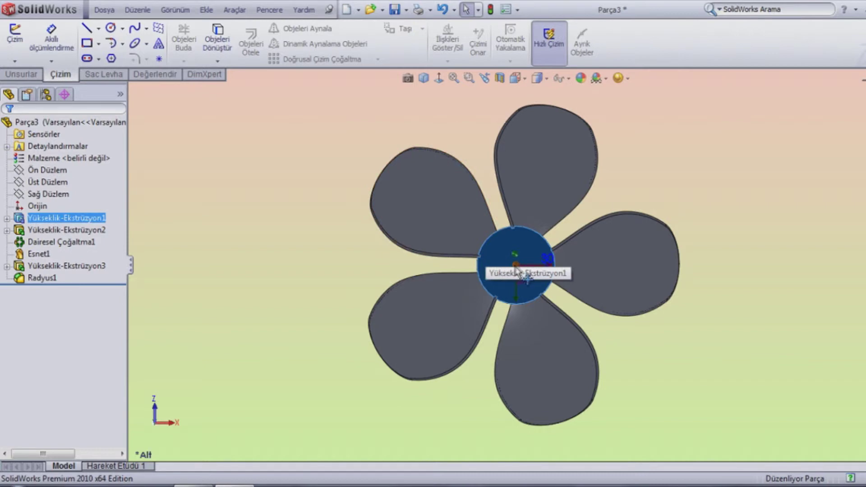
scroll(517, 264, down, 3)
scroll(514, 280, down, 3)
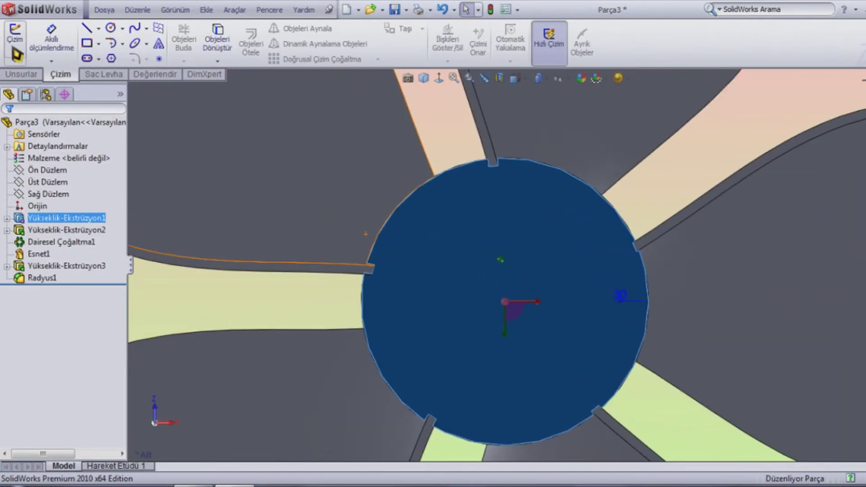
click(13, 51)
- Draw a radius 10 circle centred on the origin
click(110, 28)
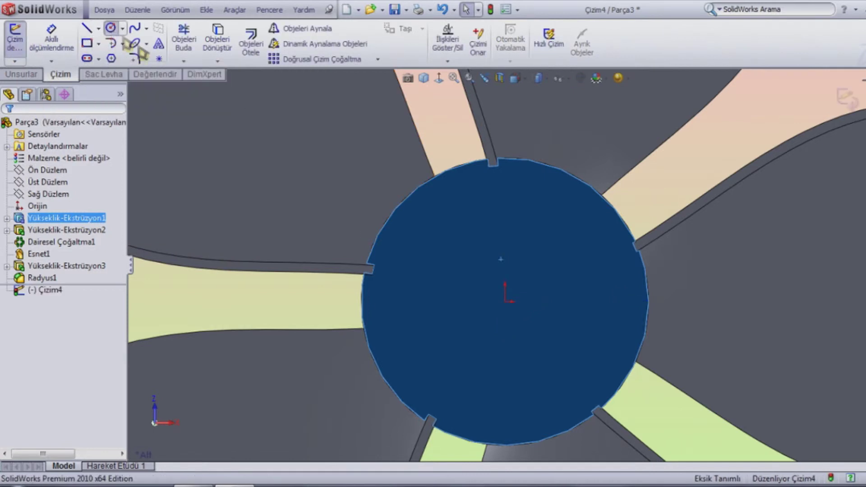
click(505, 301)
click(549, 285)
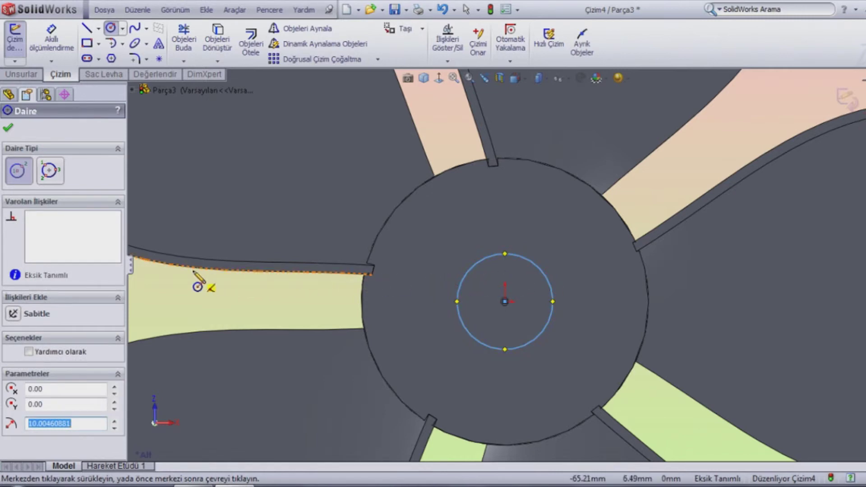
text(10)
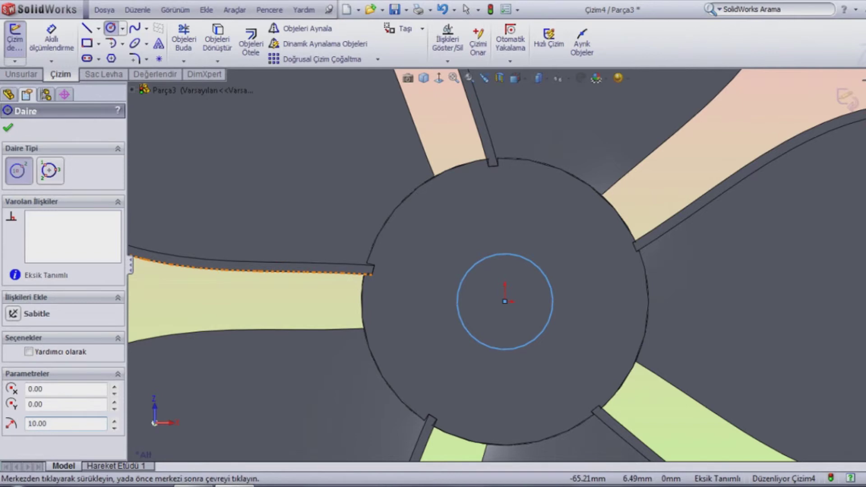
click(7, 127)
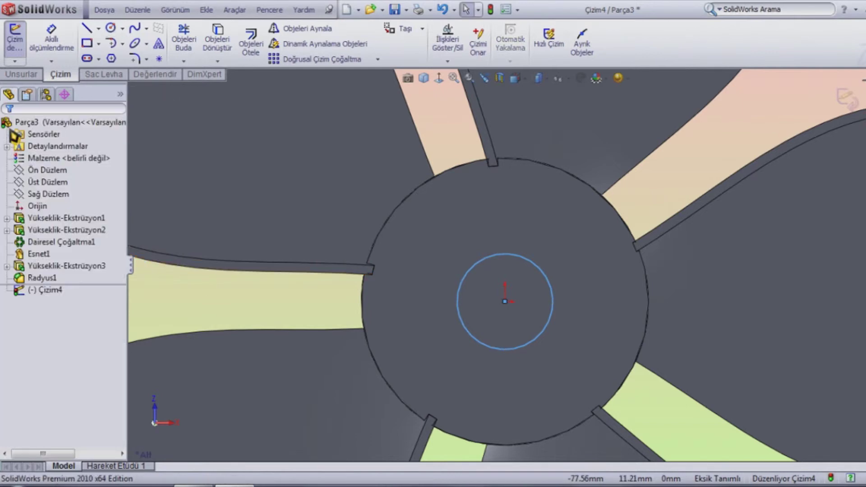
- Draw a centre rectangle anchored at the top of the shaft circle
click(86, 44)
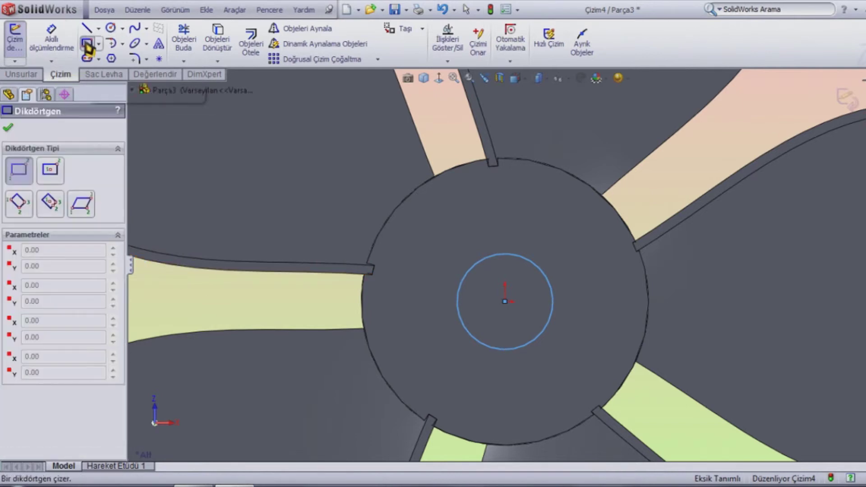
click(51, 174)
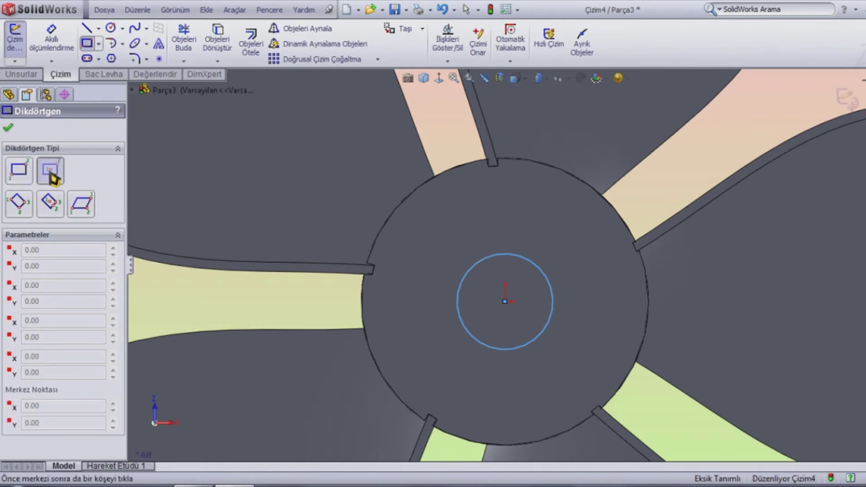
click(505, 255)
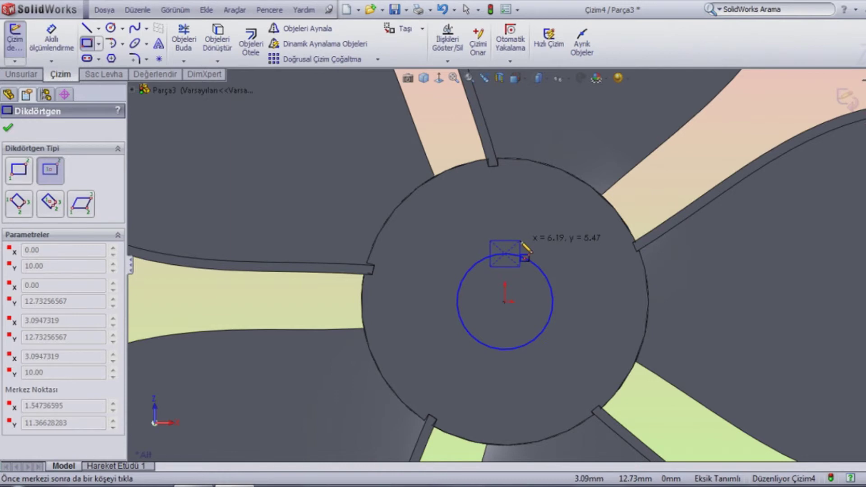
click(522, 240)
- Dimension the keyway rectangle 5 mm tall and 6 mm wide
click(51, 41)
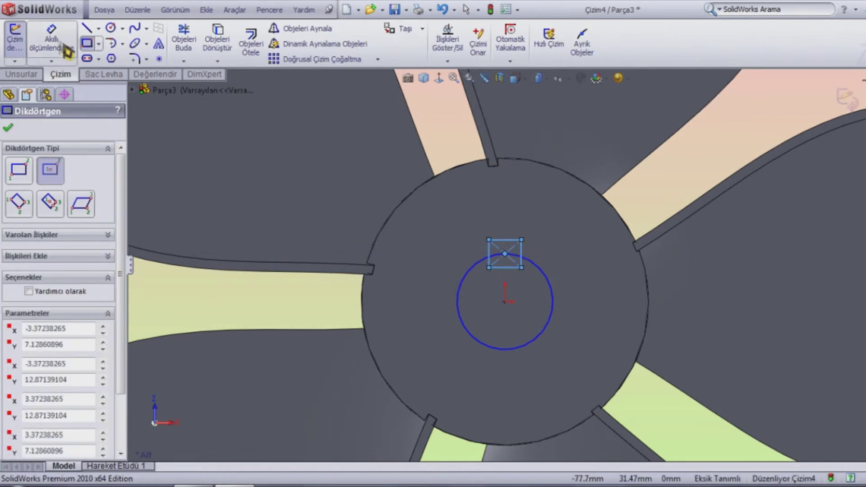
click(522, 258)
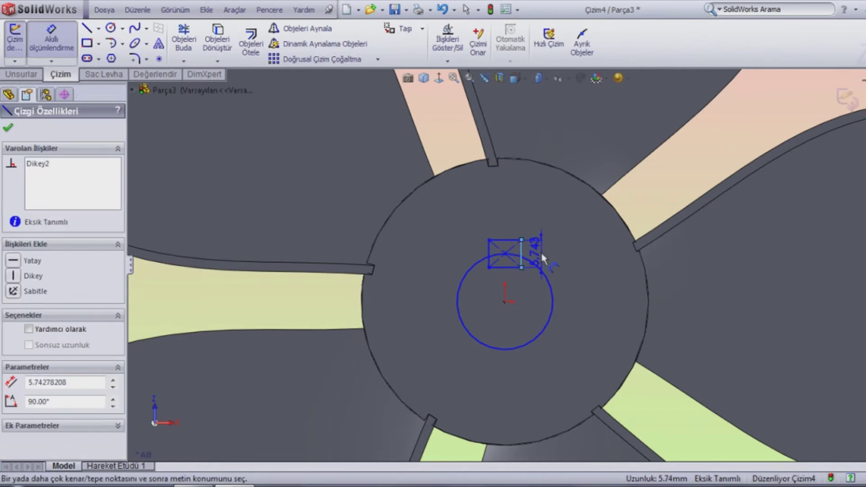
click(541, 255)
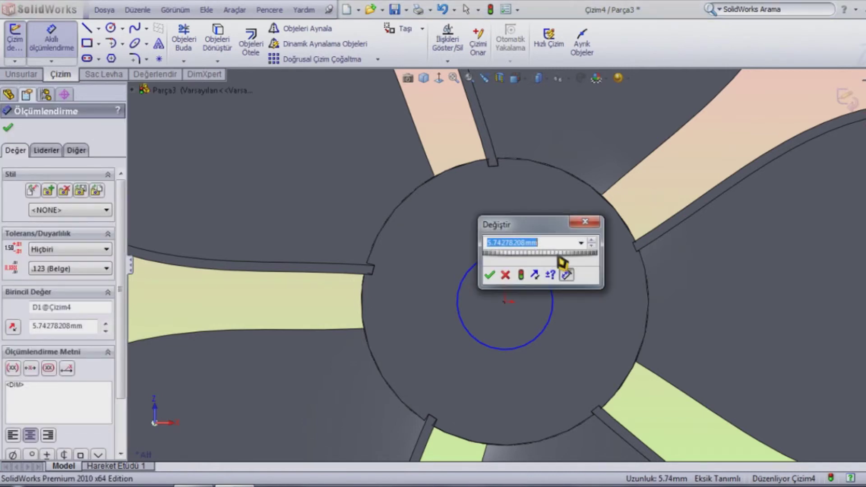
text(5)
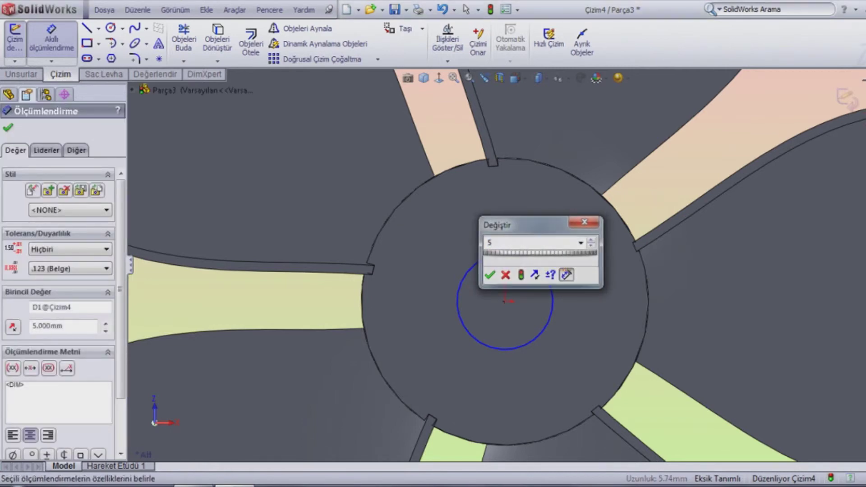
key(Return)
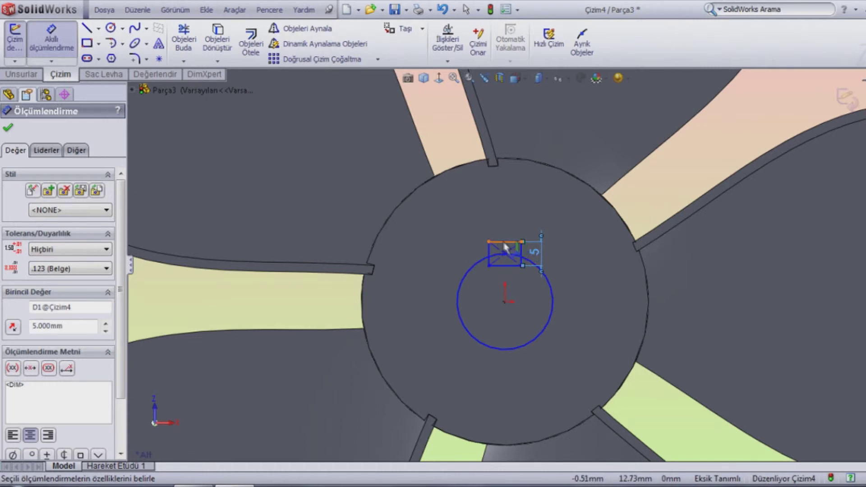
click(503, 241)
click(504, 234)
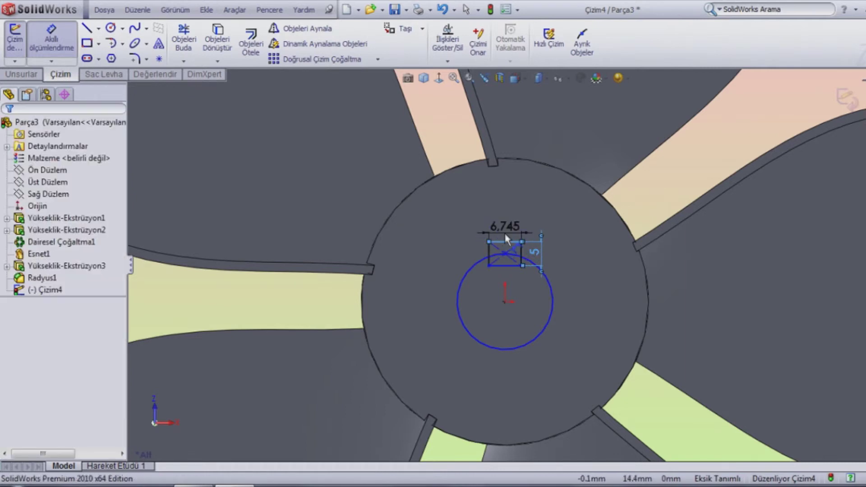
text(5)
key(Return)
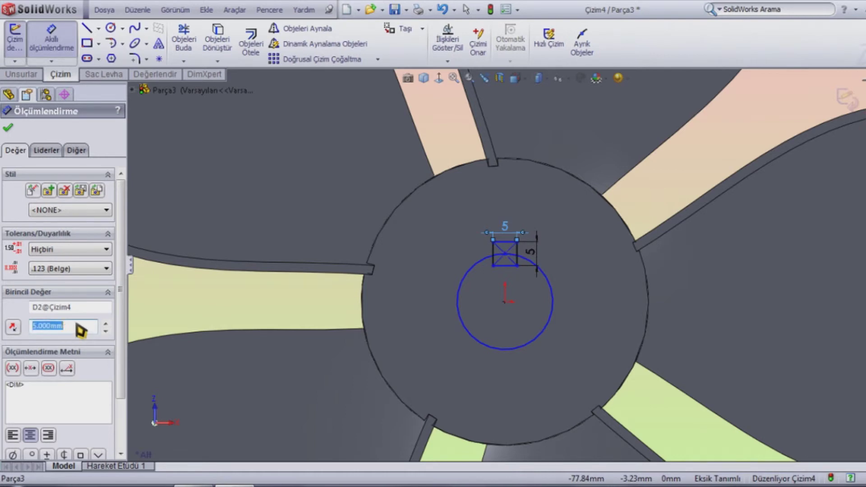
text(6)
key(Return)
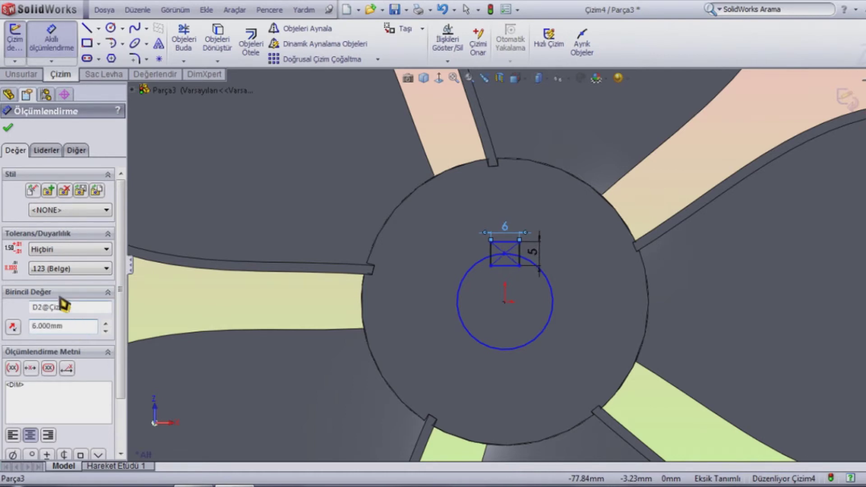
click(7, 128)
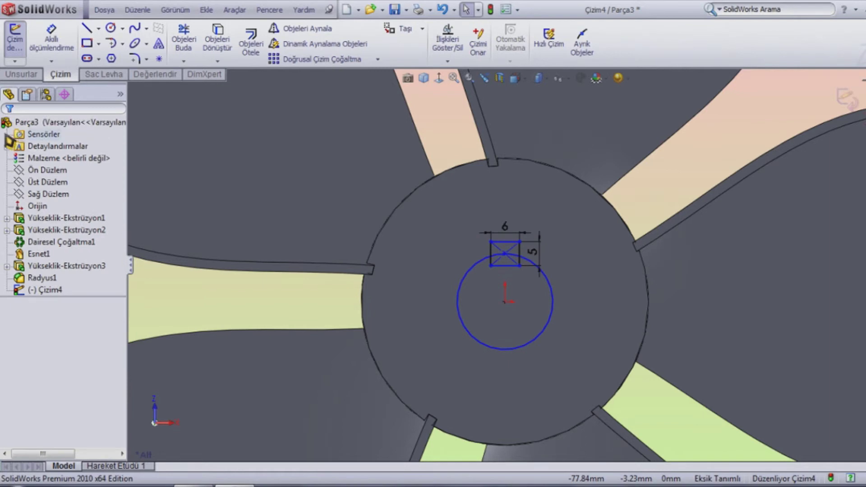
- Power-trim the rectangle's lines inside the circle into one keyed shaft-hole outline
scroll(539, 241, down, 3)
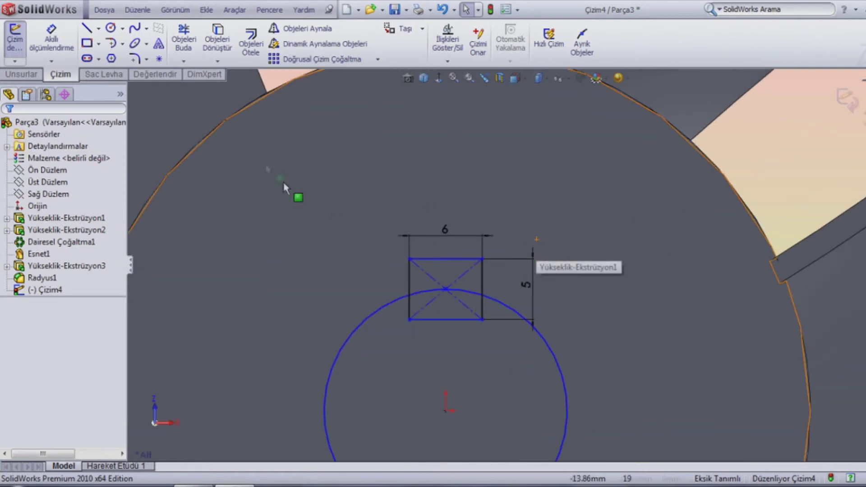
click(185, 43)
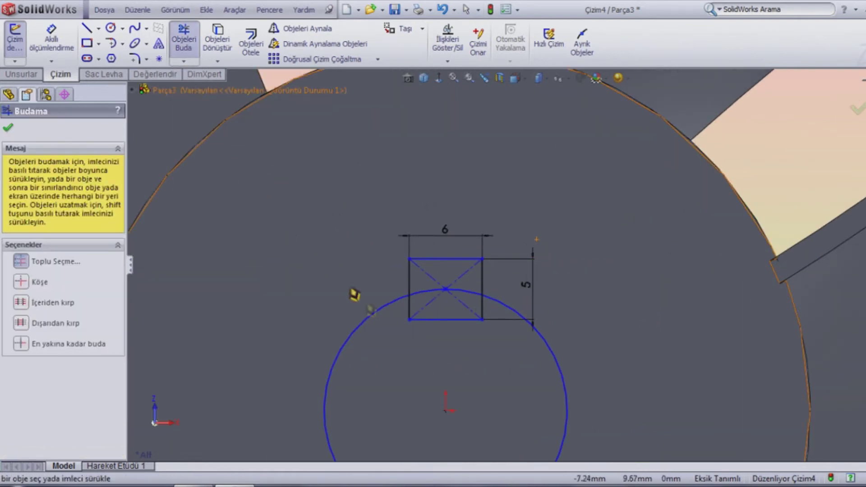
mouse_move(398, 329)
mouse_down()
mouse_move(482, 303)
mouse_move(429, 301)
mouse_up()
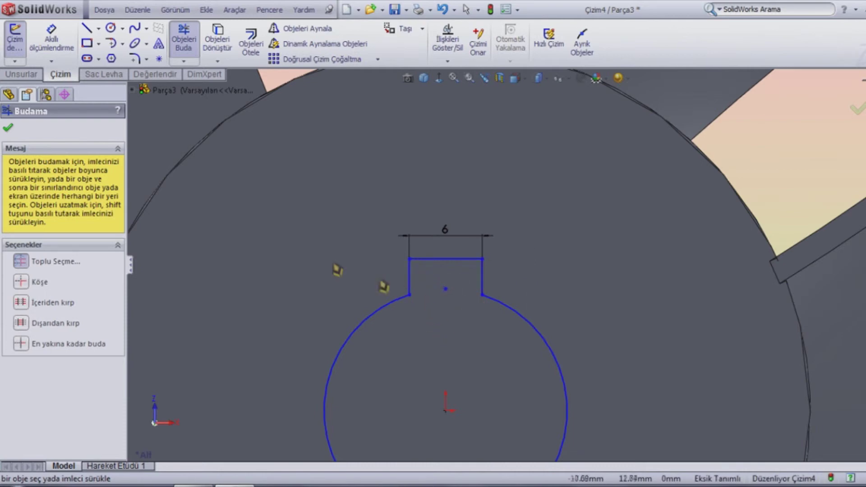
click(7, 127)
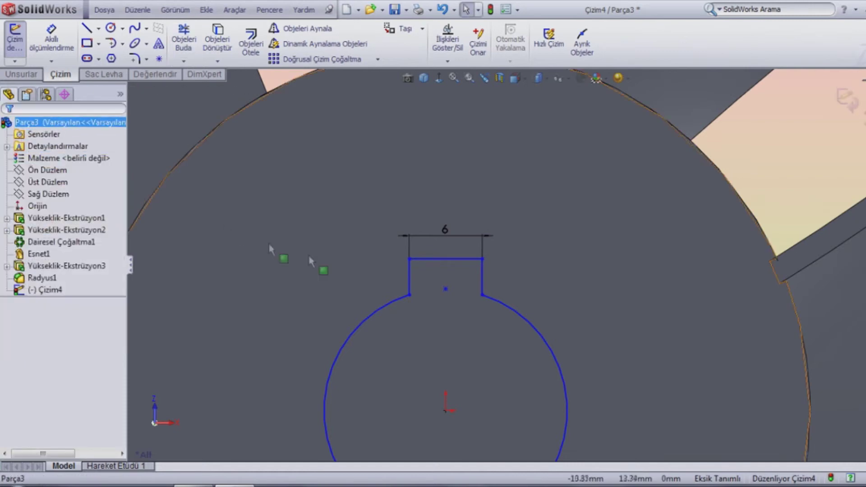
scroll(329, 247, up, 3)
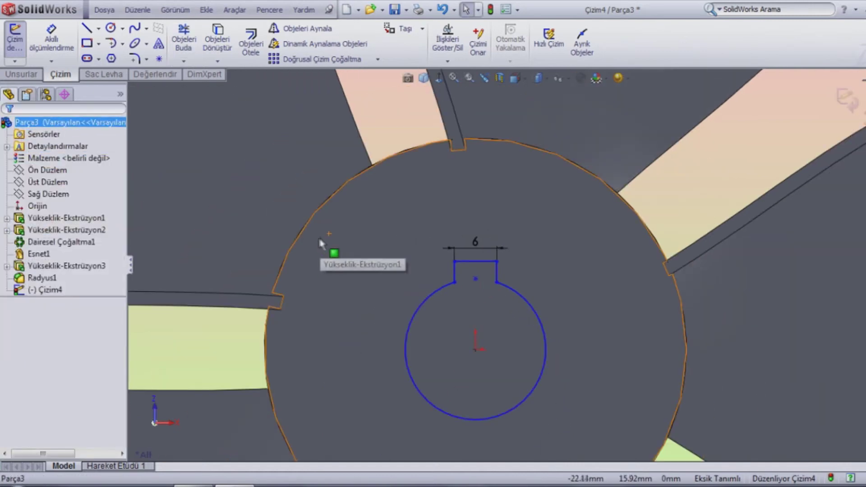
click(18, 75)
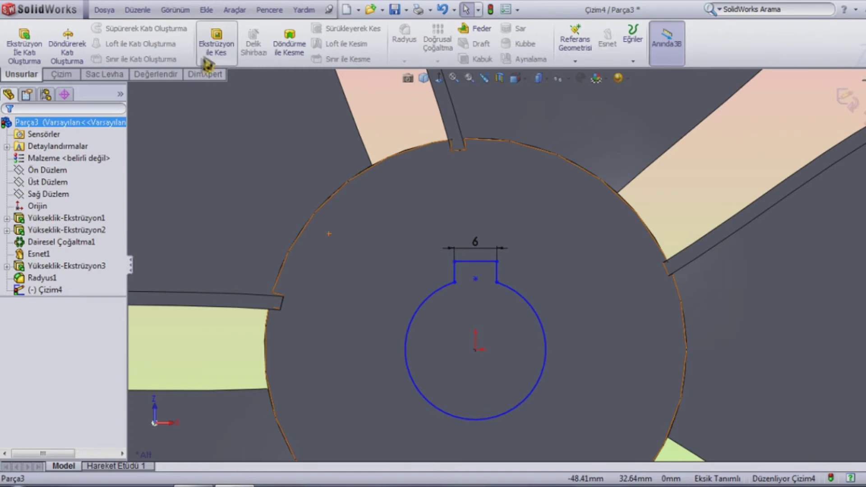
- Cut the keyed shaft hole 30 mm blind into the hub
click(212, 58)
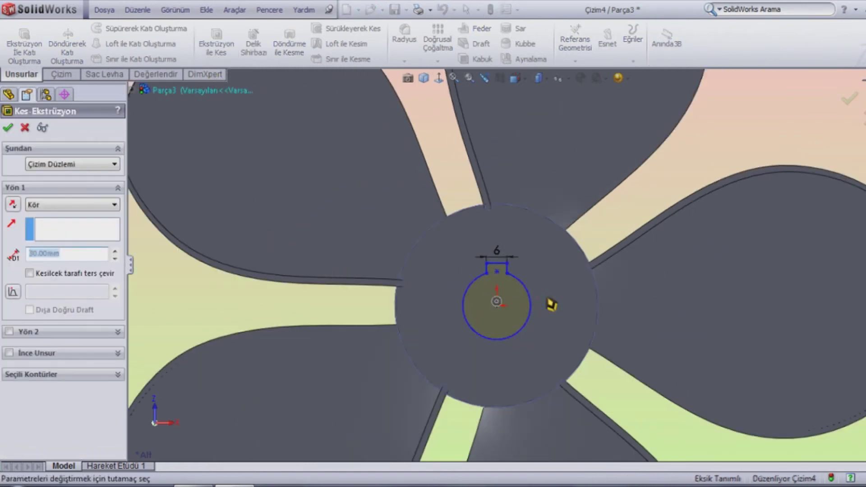
click(66, 255)
double_click(65, 255)
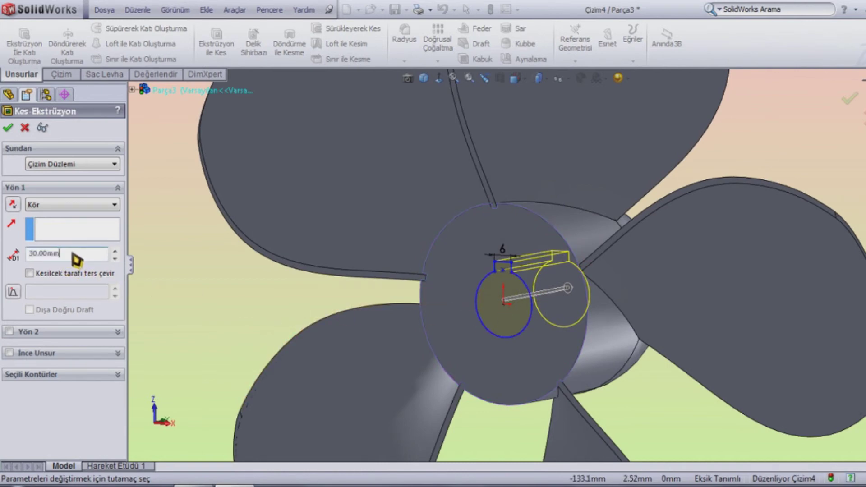
click(8, 128)
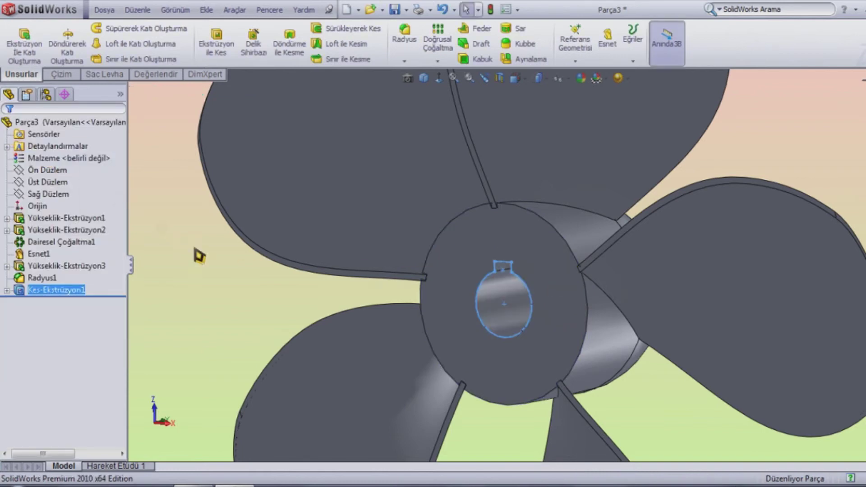
click(258, 321)
scroll(258, 323, up, 3)
mouse_move(287, 323)
middle_down()
mouse_move(325, 321)
mouse_move(325, 300)
mouse_move(277, 321)
mouse_move(213, 317)
mouse_move(271, 340)
mouse_move(335, 315)
middle_up()
mouse_move(573, 295)
middle_down()
mouse_move(516, 319)
mouse_move(539, 304)
middle_up()
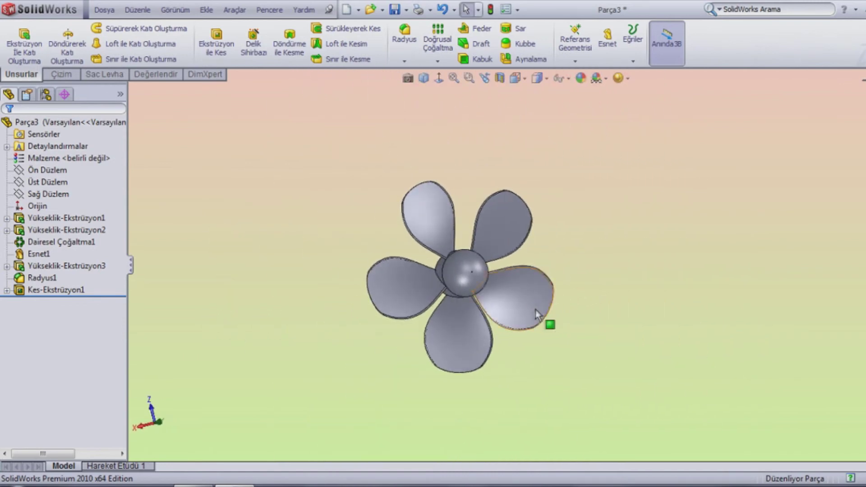
click(513, 304)
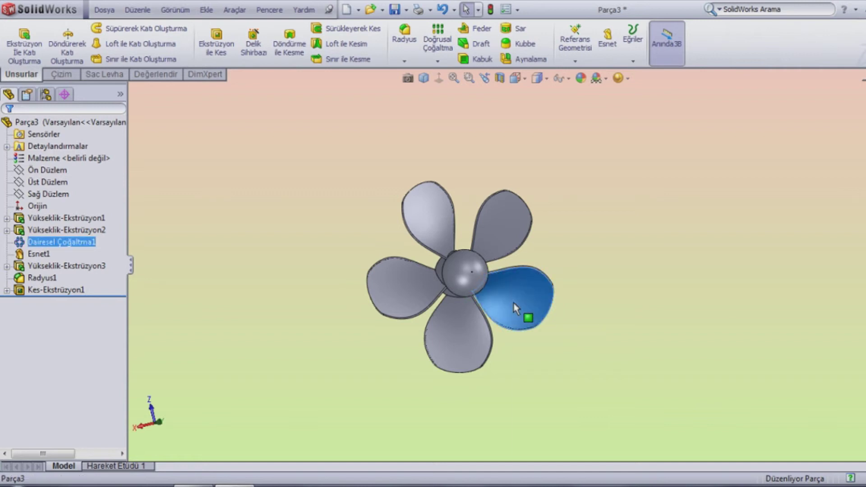
- Apply the 'large spark erosion plastic blue' appearance to the whole propeller body
right_click(513, 304)
click(569, 276)
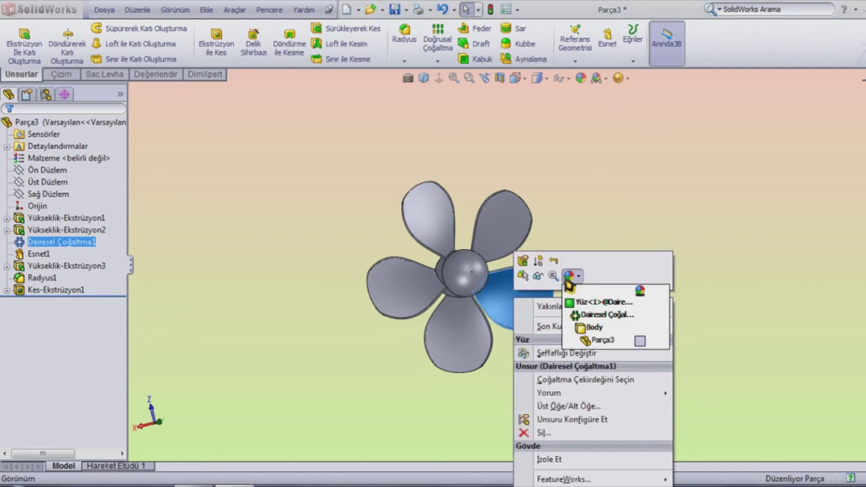
click(589, 339)
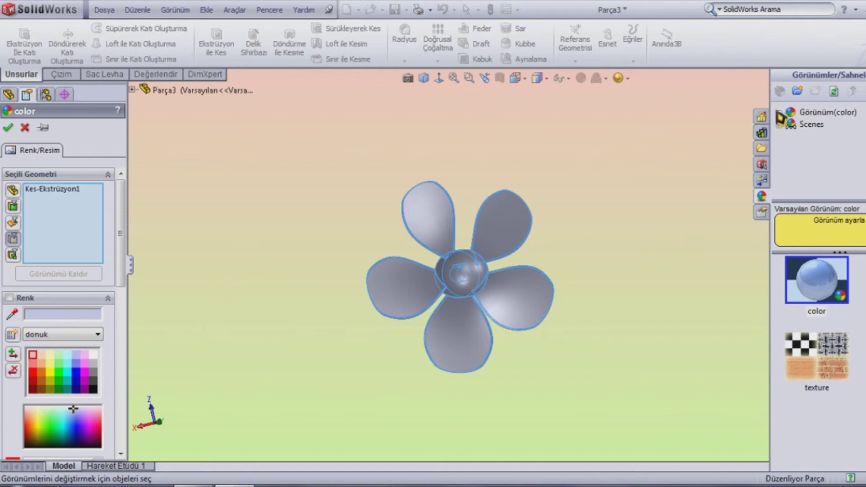
click(779, 113)
click(818, 126)
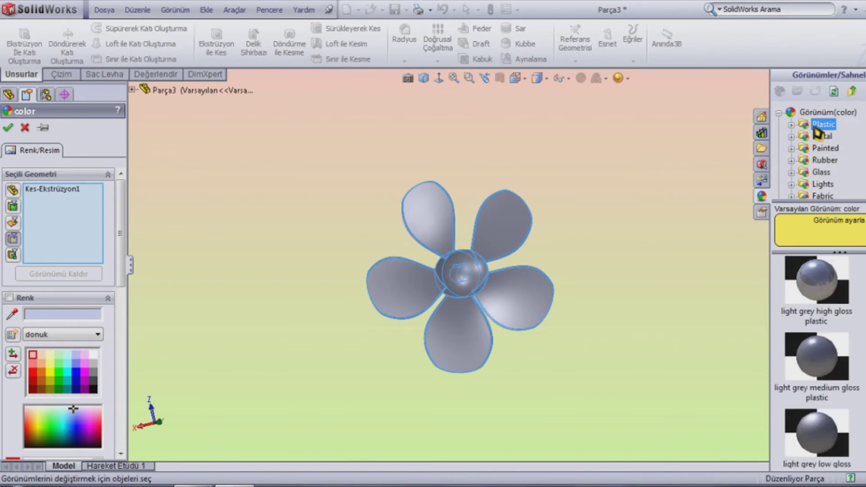
scroll(817, 339, down, 5)
scroll(826, 325, down, 5)
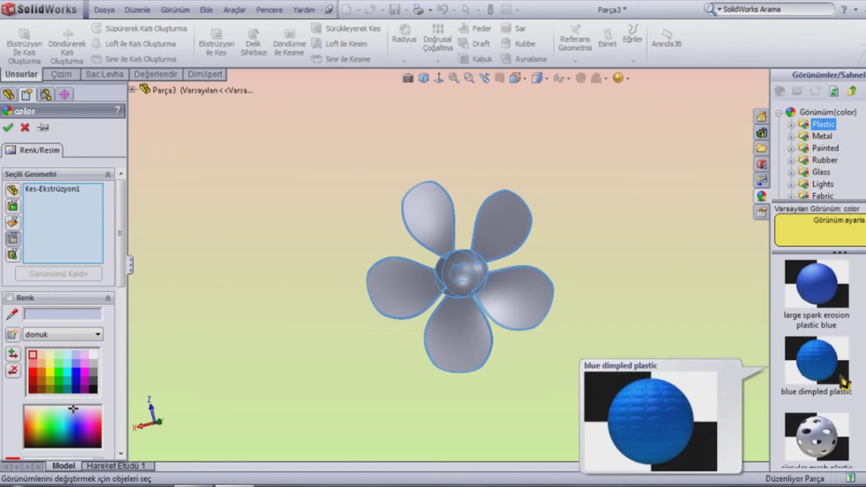
drag(832, 307, 534, 309)
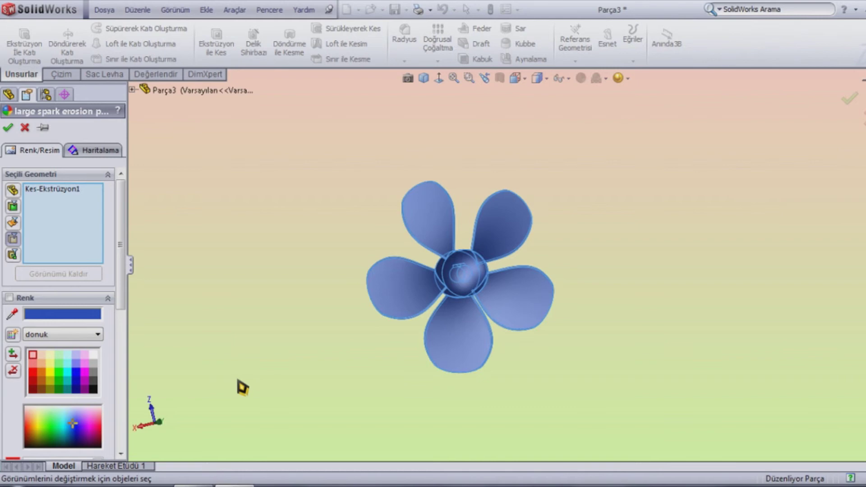
click(8, 129)
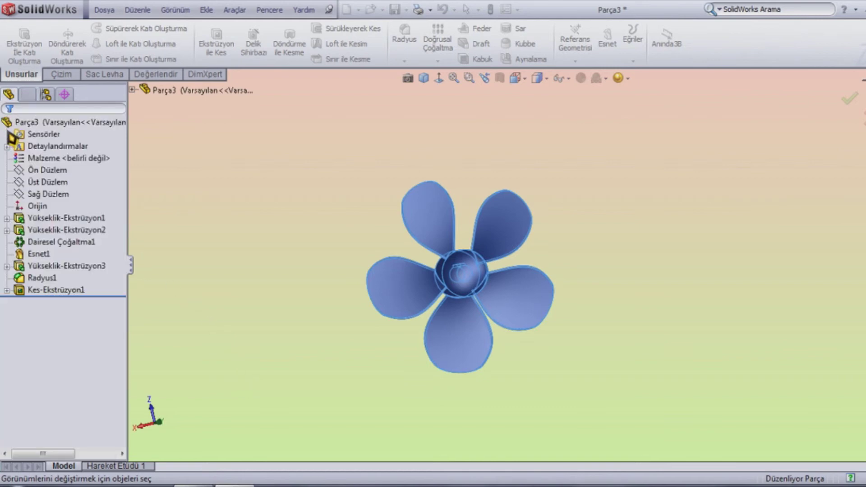
- Colour the Radyus1 hub dome black, leaving the blades blue
middle_drag(225, 307, 208, 296)
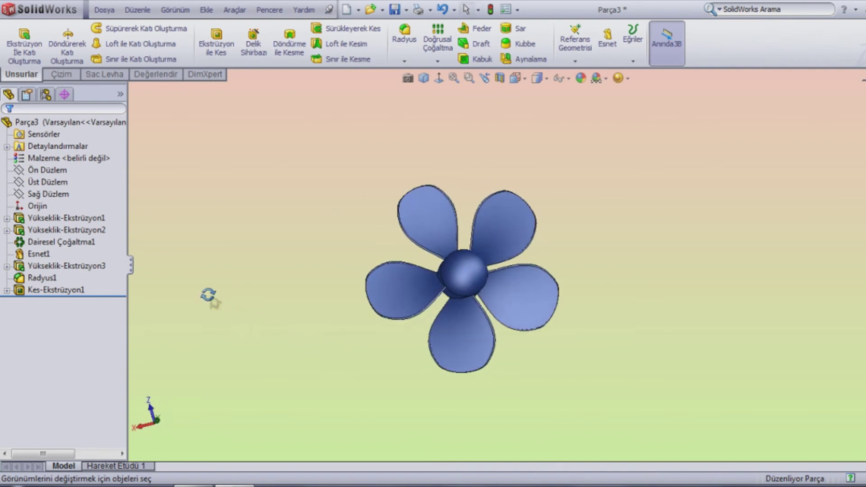
right_click(467, 273)
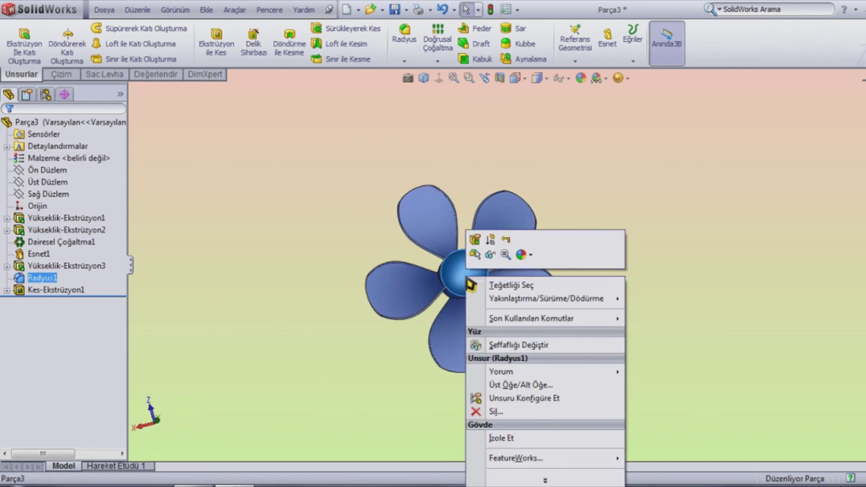
click(522, 256)
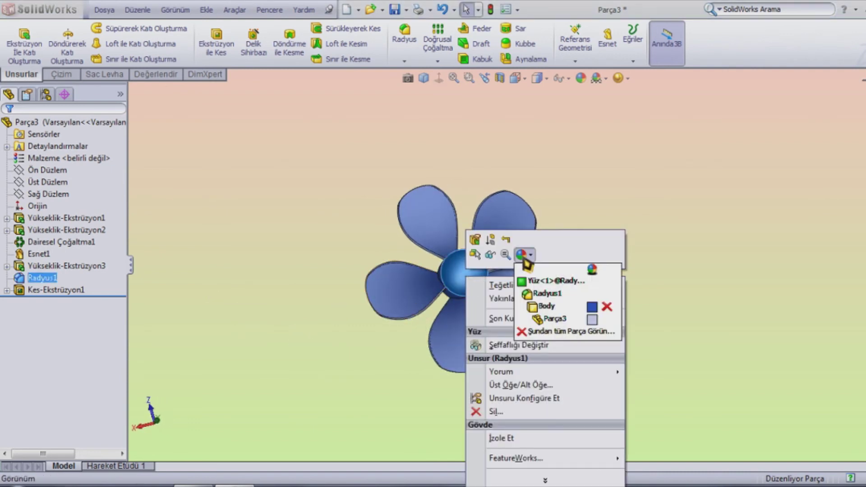
click(544, 294)
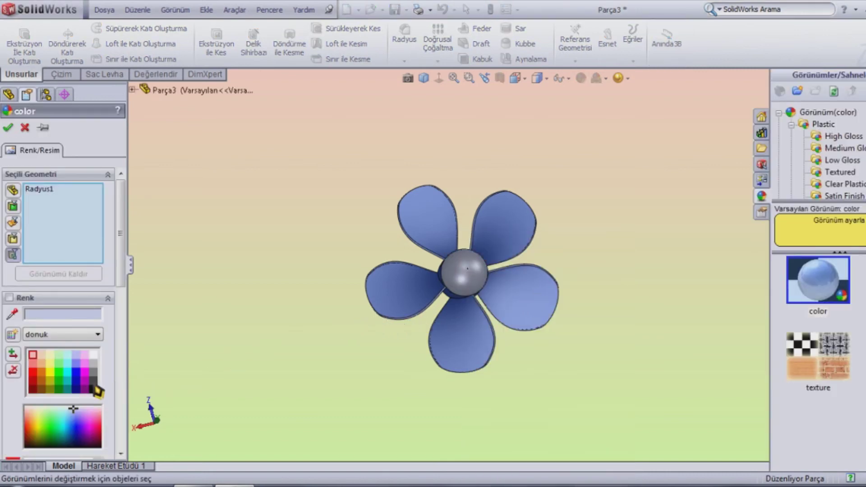
click(95, 387)
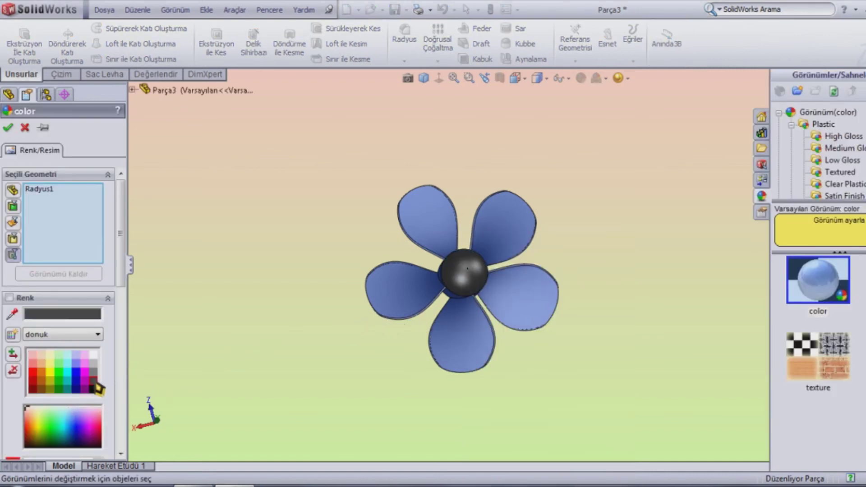
click(8, 129)
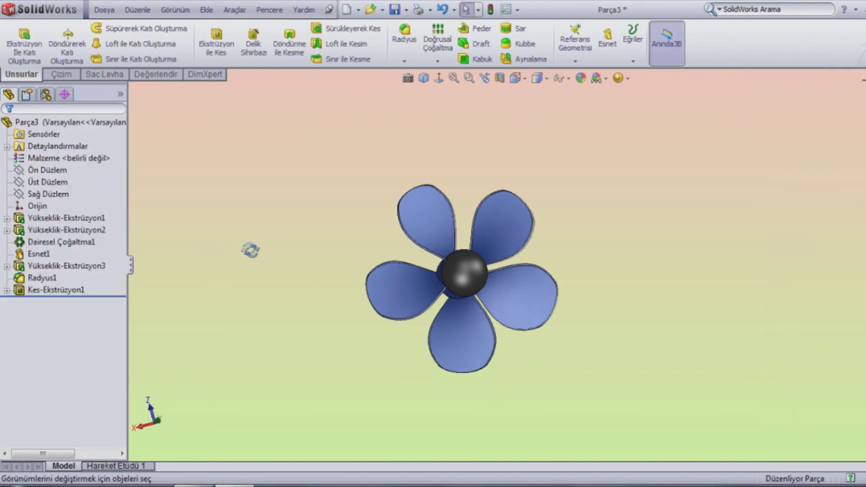
mouse_move(248, 251)
middle_down()
mouse_move(280, 344)
mouse_move(236, 282)
mouse_move(199, 253)
mouse_move(225, 262)
middle_up()
click(424, 78)
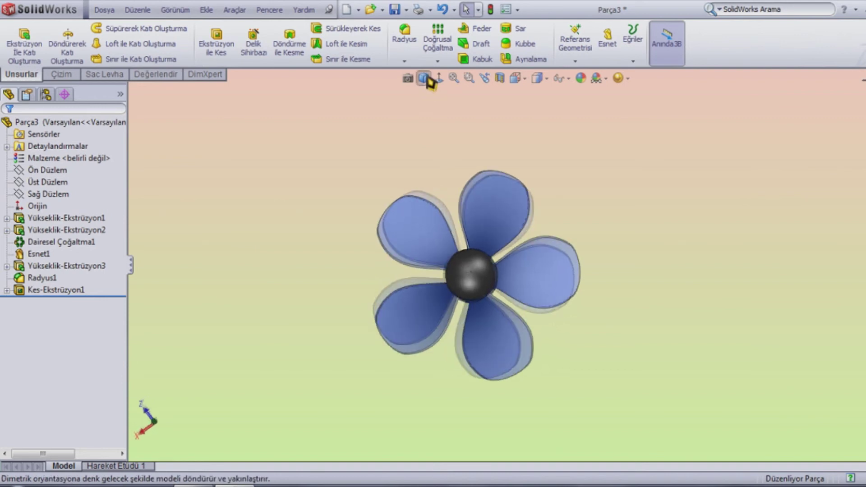
mouse_move(290, 280)
middle_down()
mouse_move(272, 369)
mouse_move(298, 385)
mouse_move(243, 357)
middle_up()
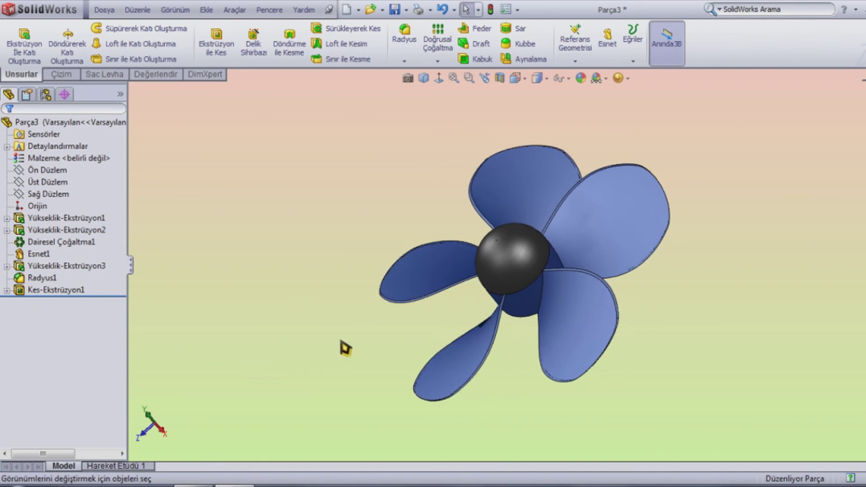